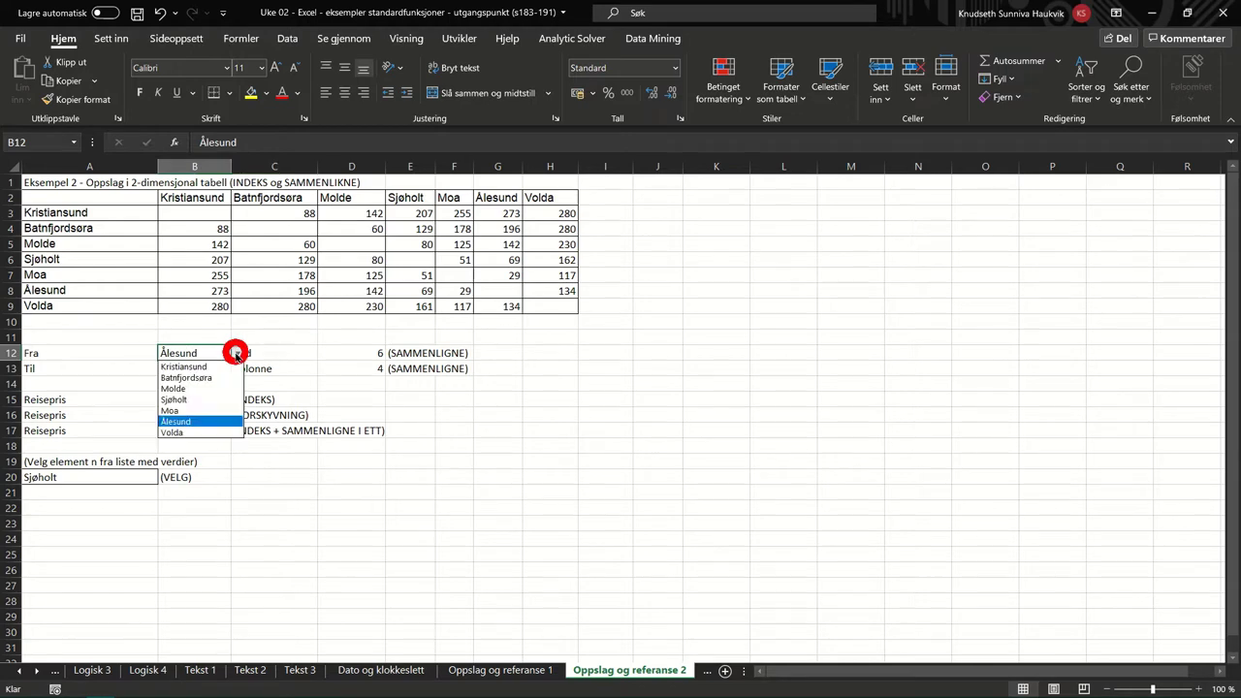
Step: Clear the existing formulas from D12, D13, the three Reisepris cells B15:B17 and the VELG cell A20
left_click(332, 352)
left_click(346, 352)
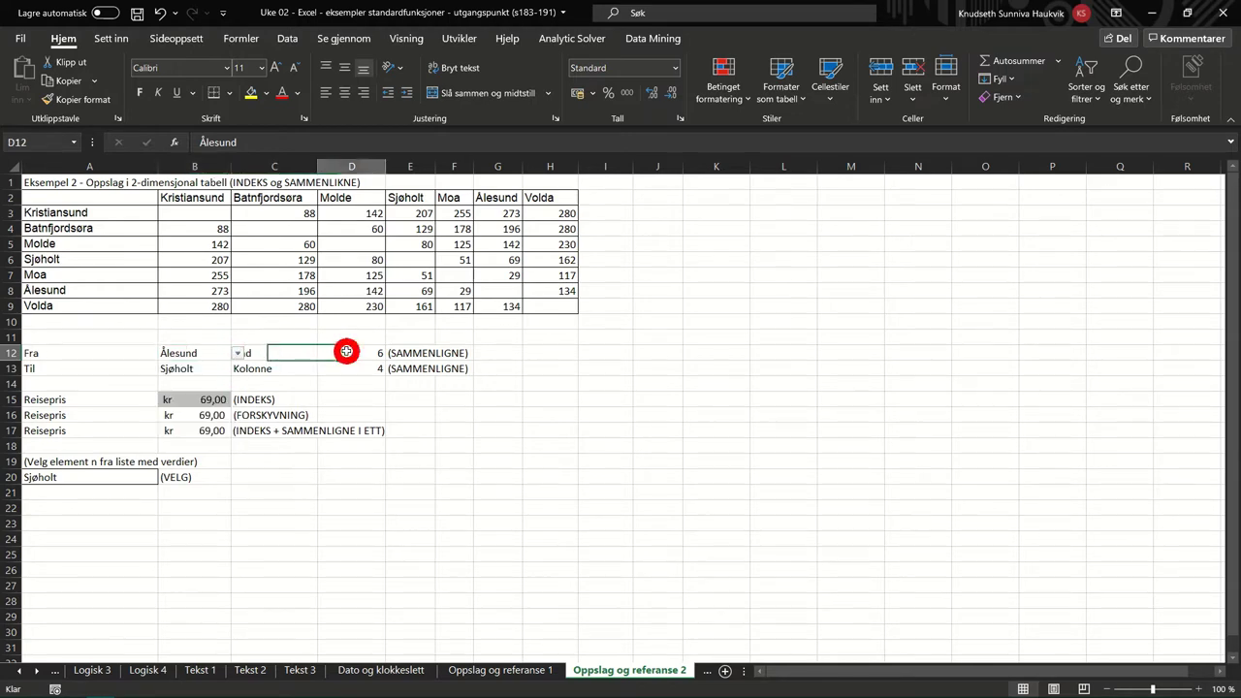
key("Delete")
left_click(347, 368)
key("Delete")
left_click_drag(191, 431, 181, 402)
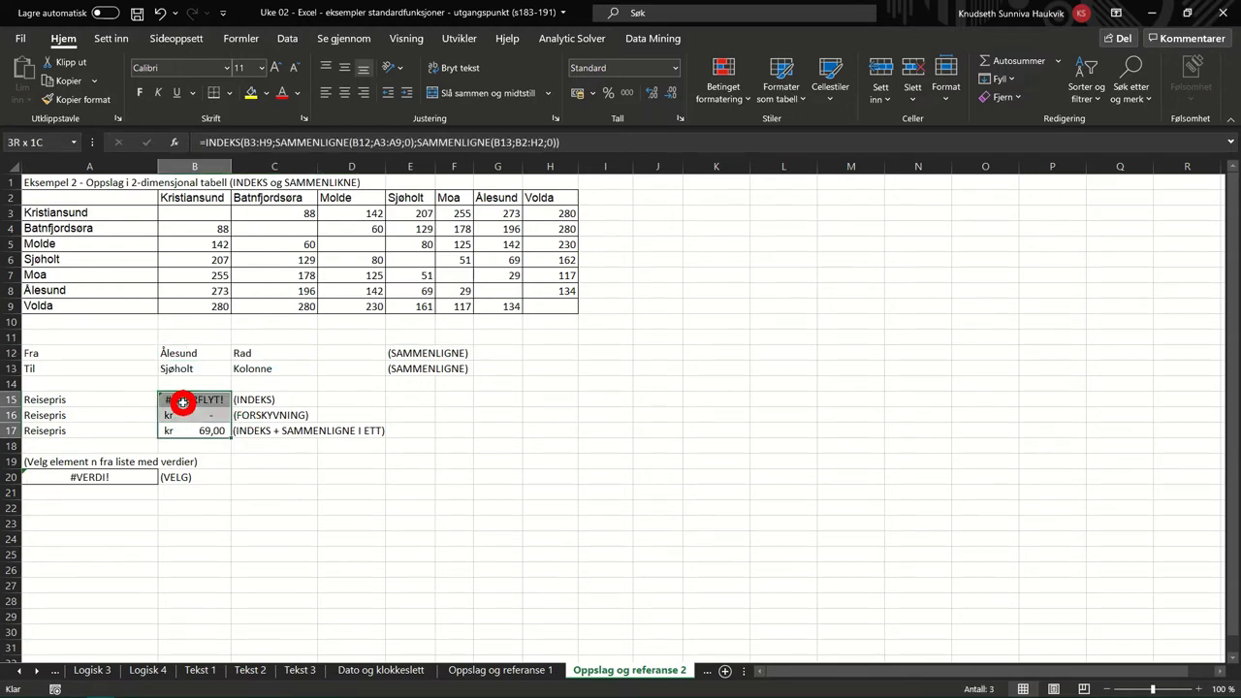
key("Delete")
left_click(113, 477)
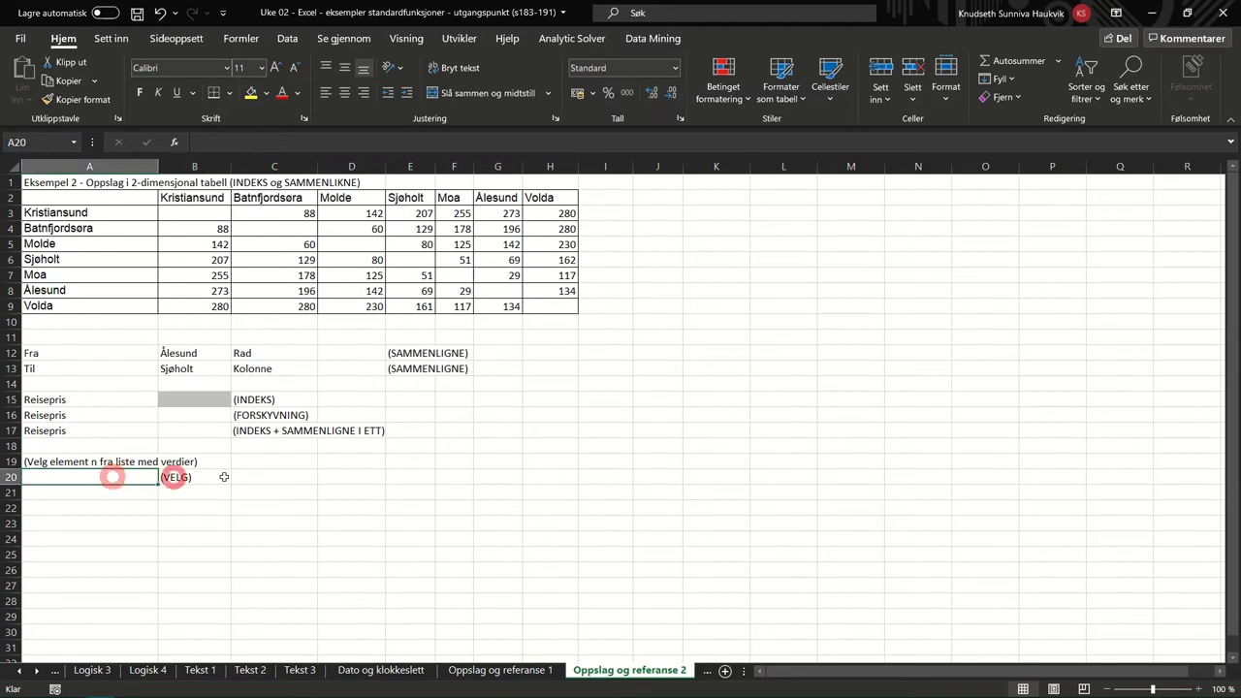
Step: Enter =SAMMENLIGNE(B12;A3:A9;0) in D12 to find the row number of the Fra town with an exact match
left_click(349, 351)
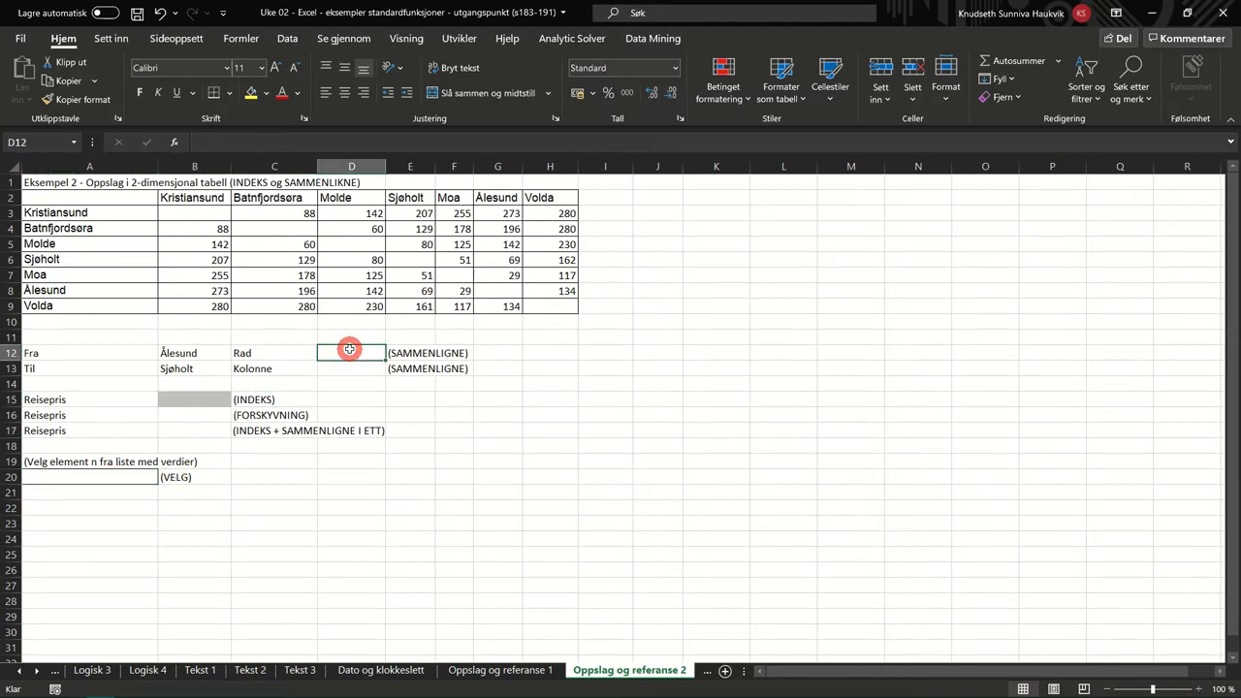
type("=")
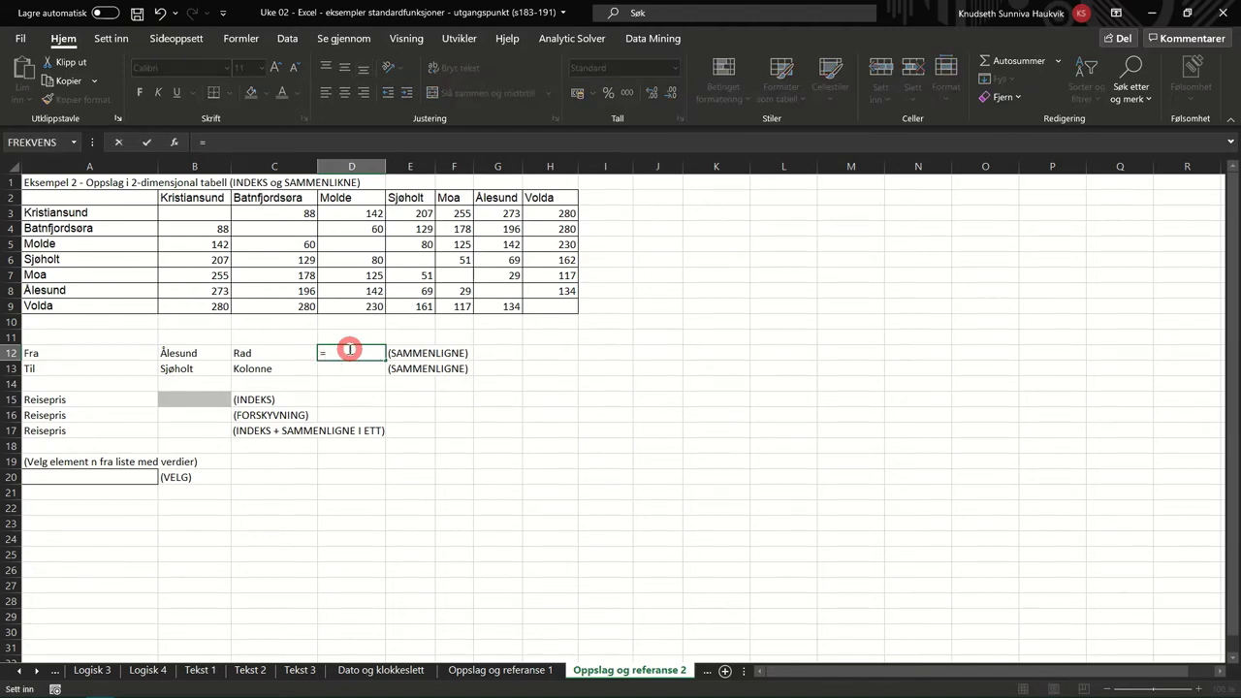
type("samm")
key("Tab")
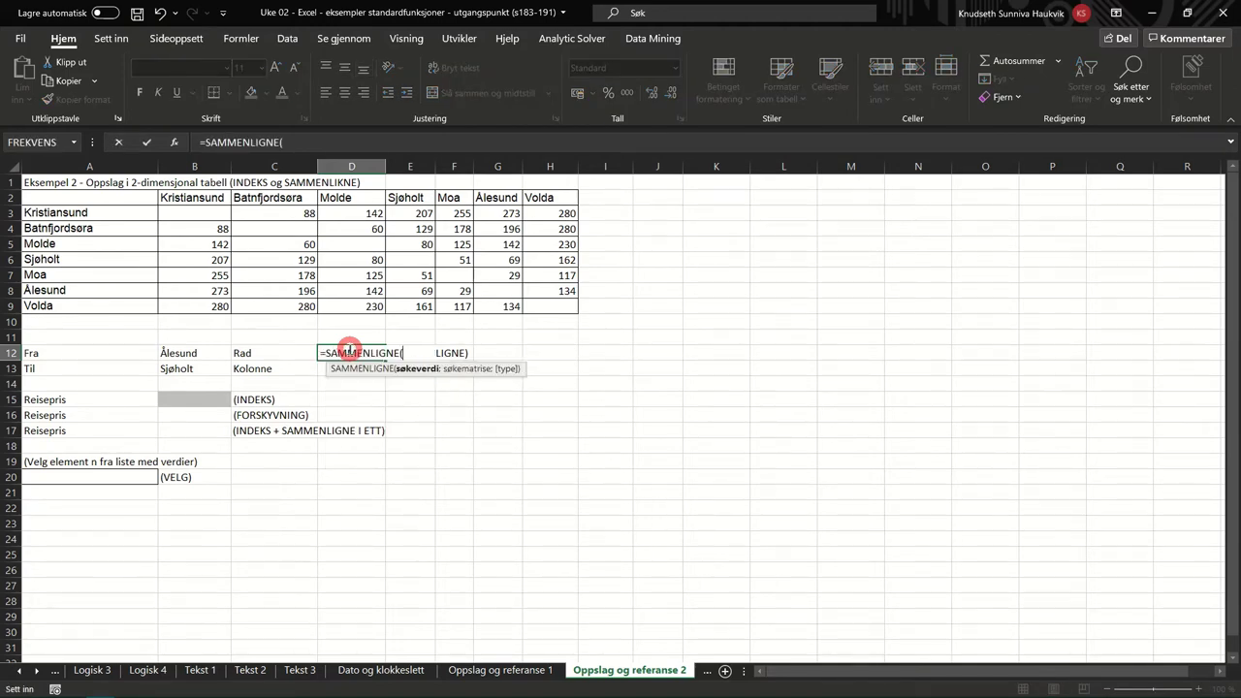
left_click(206, 354)
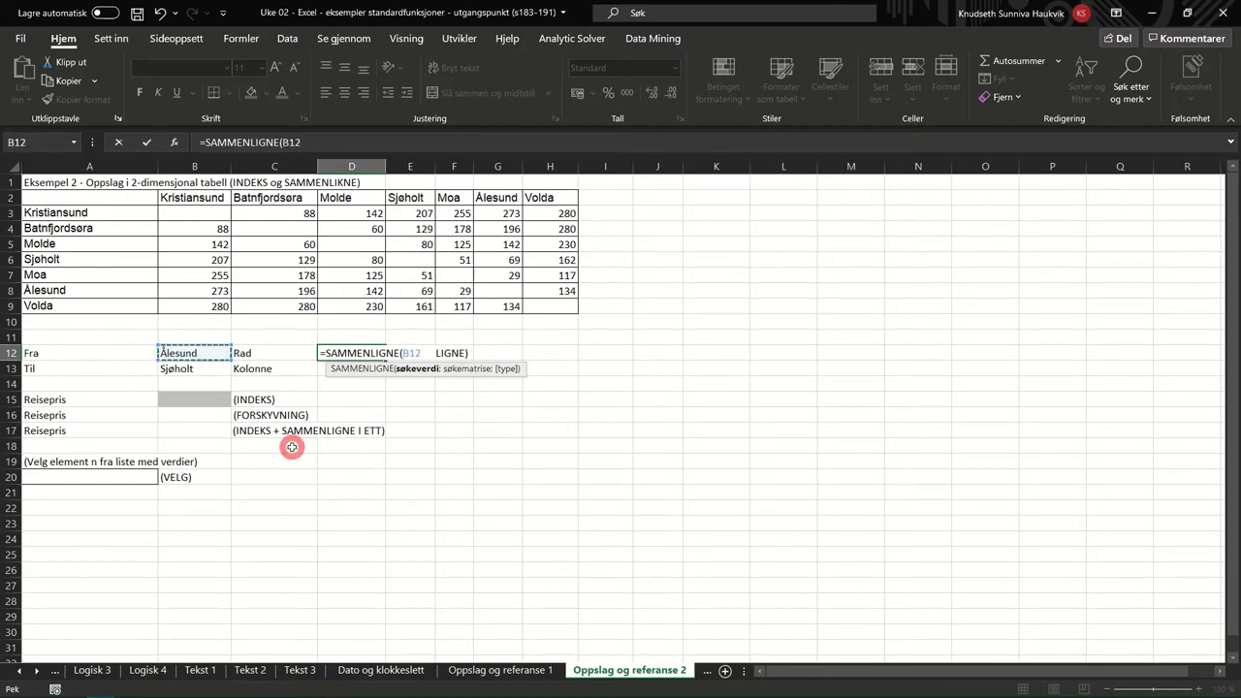
type(";")
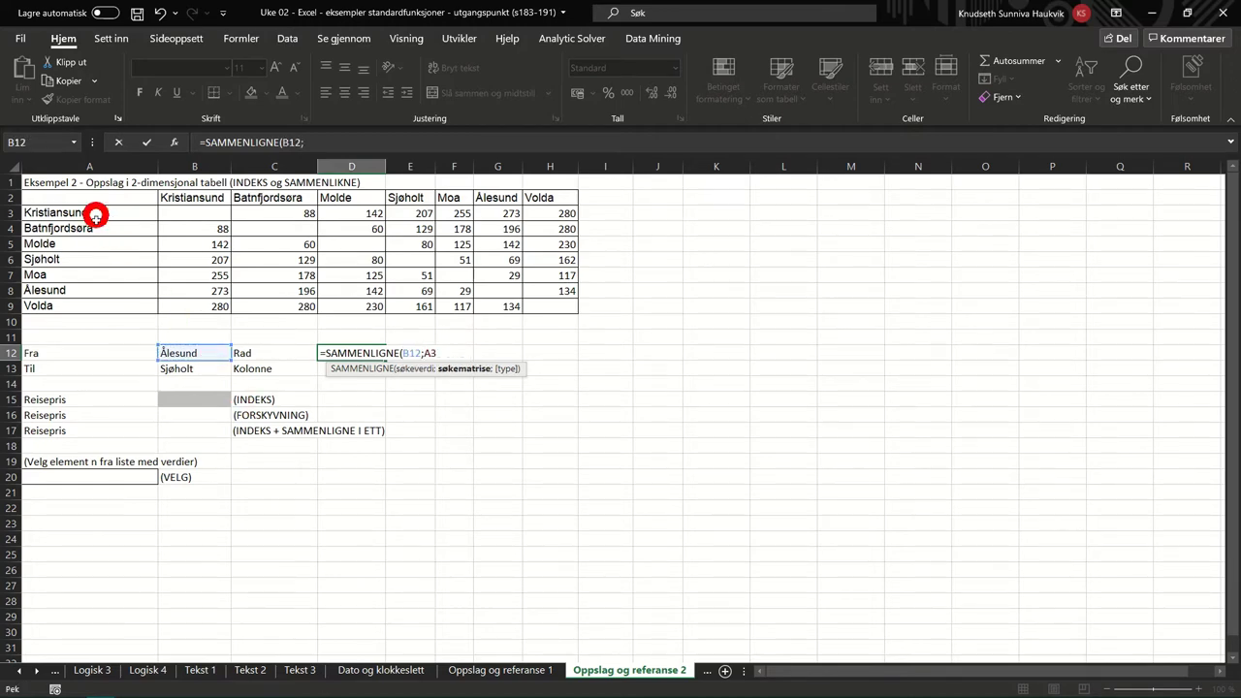
left_click_drag(92, 214, 109, 312)
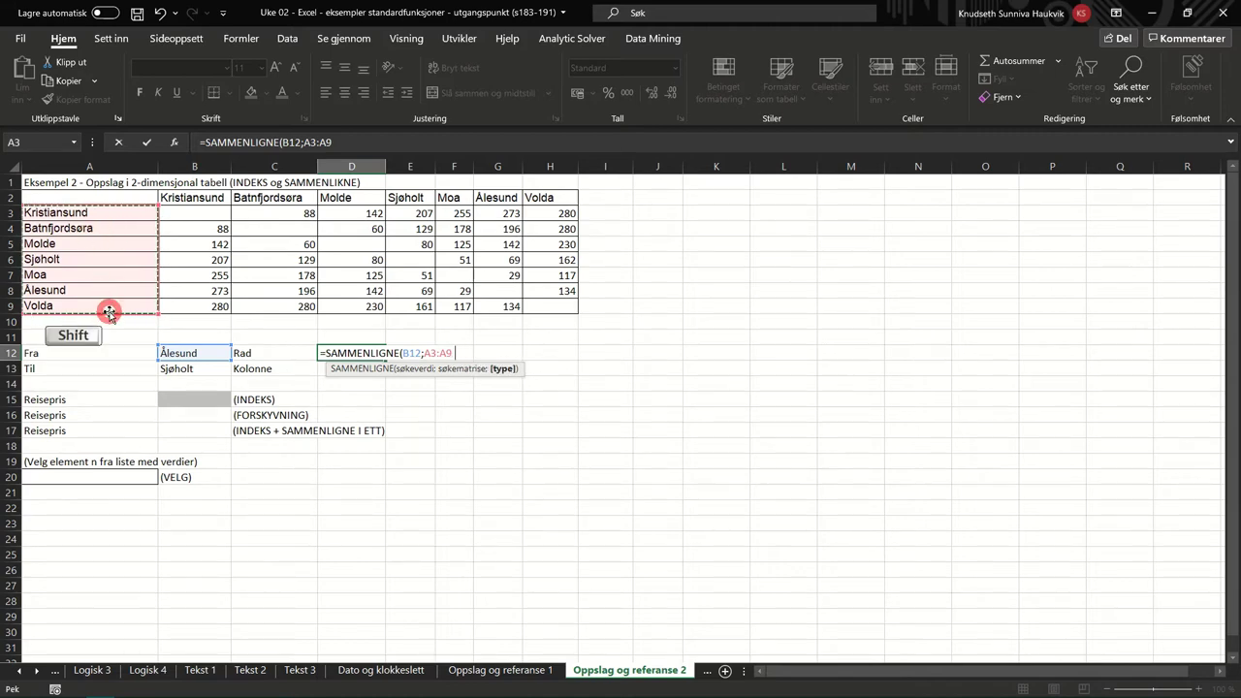
type(";")
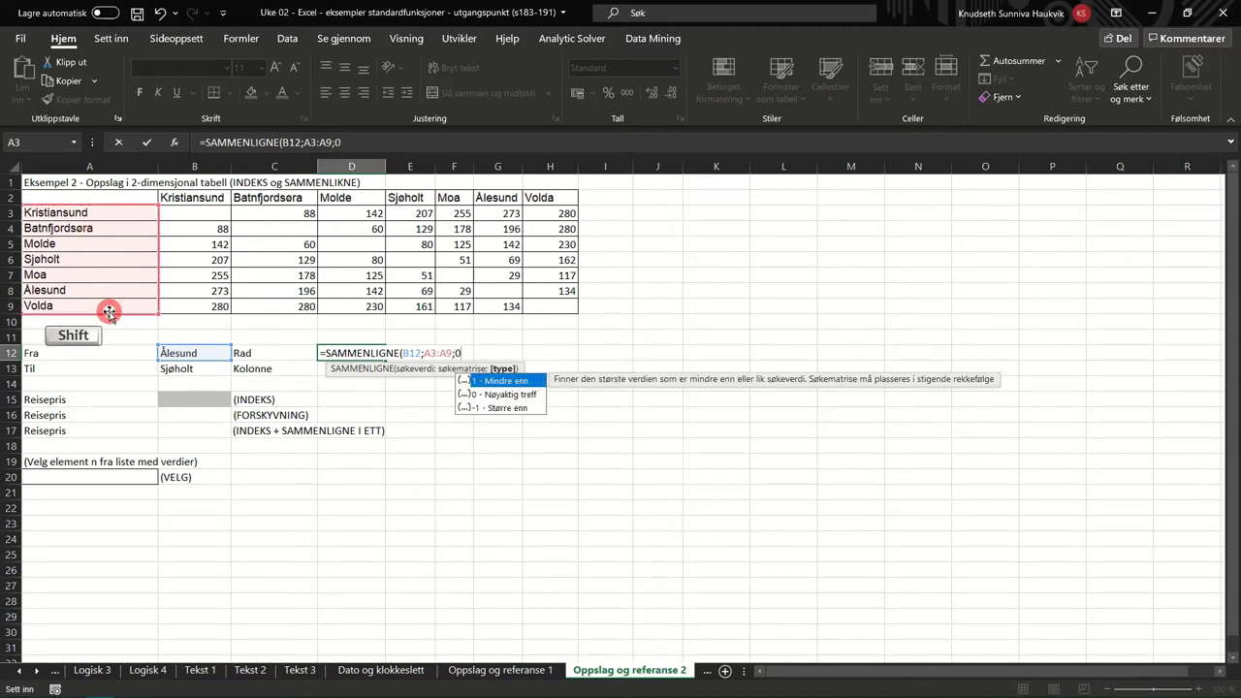
type("0)")
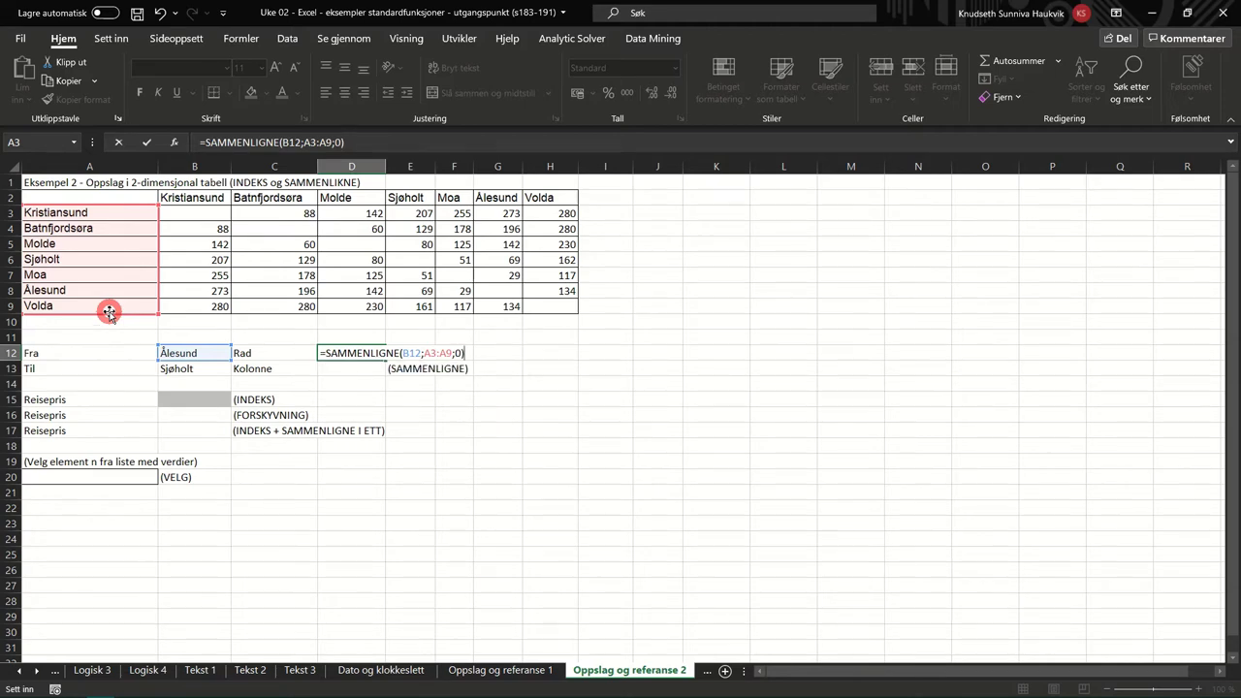
key("Return")
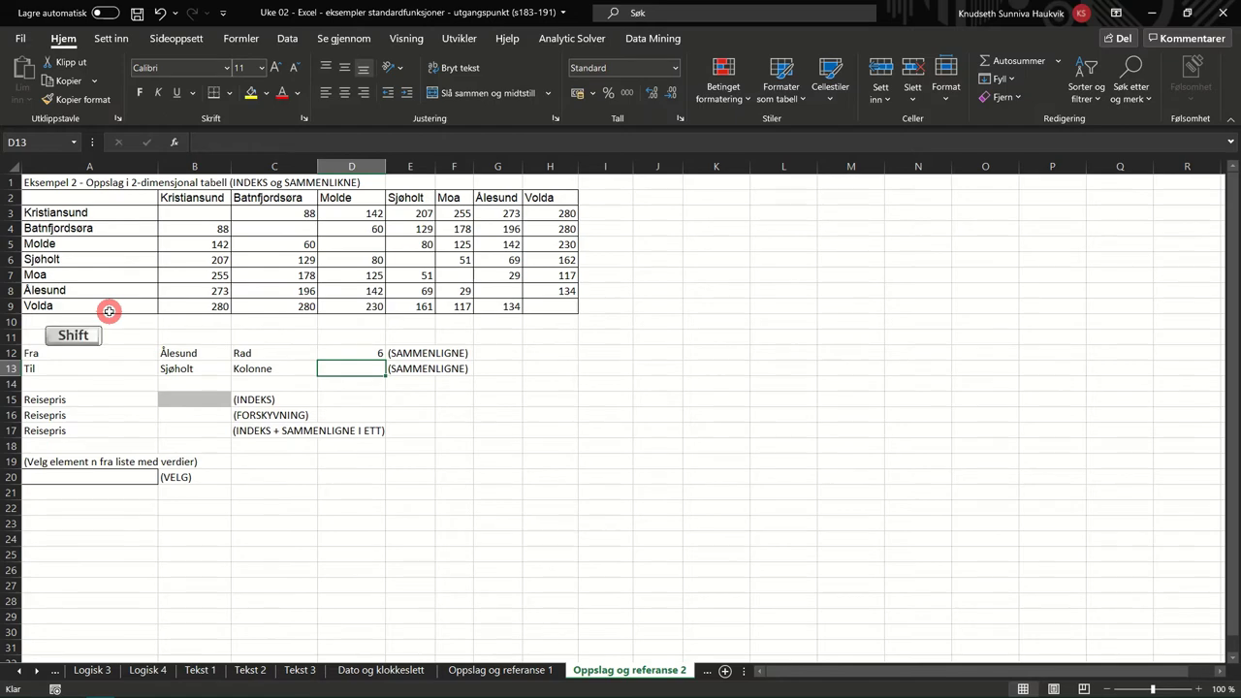
Step: Enter =SAMMENLIGNE(B13;B2:H2;0) in D13 to find the column number of the Til town with an exact match
type("=samm")
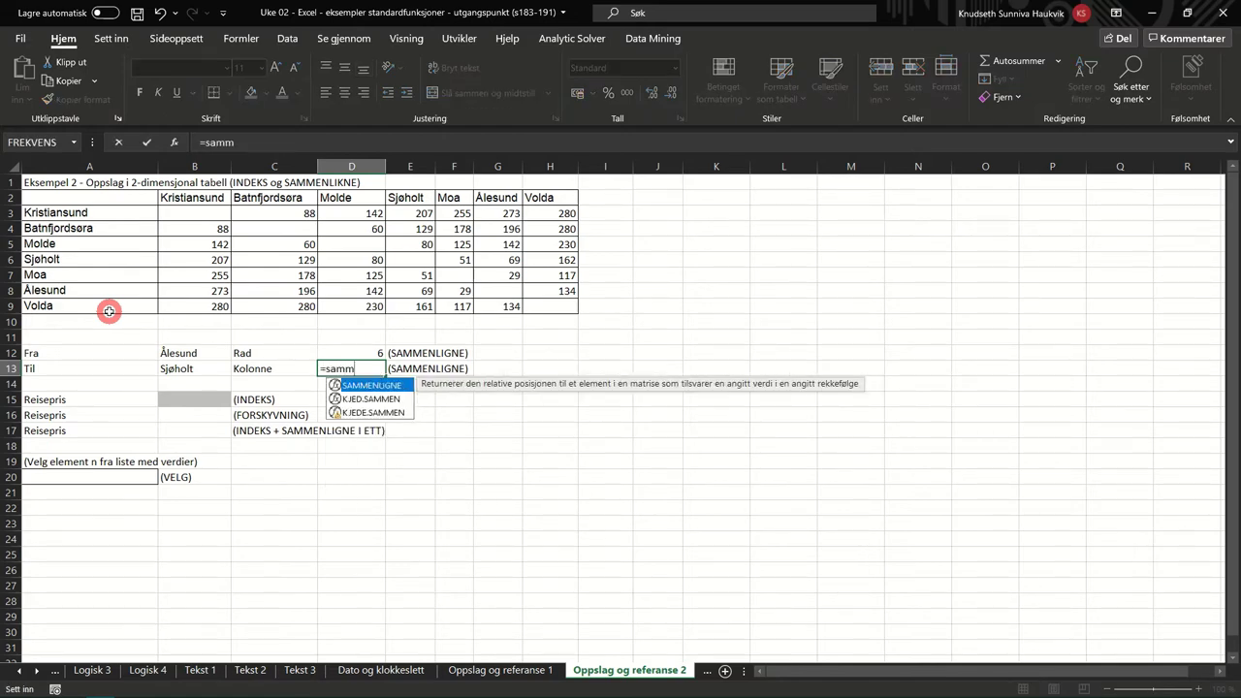
key("Tab")
left_click(170, 370)
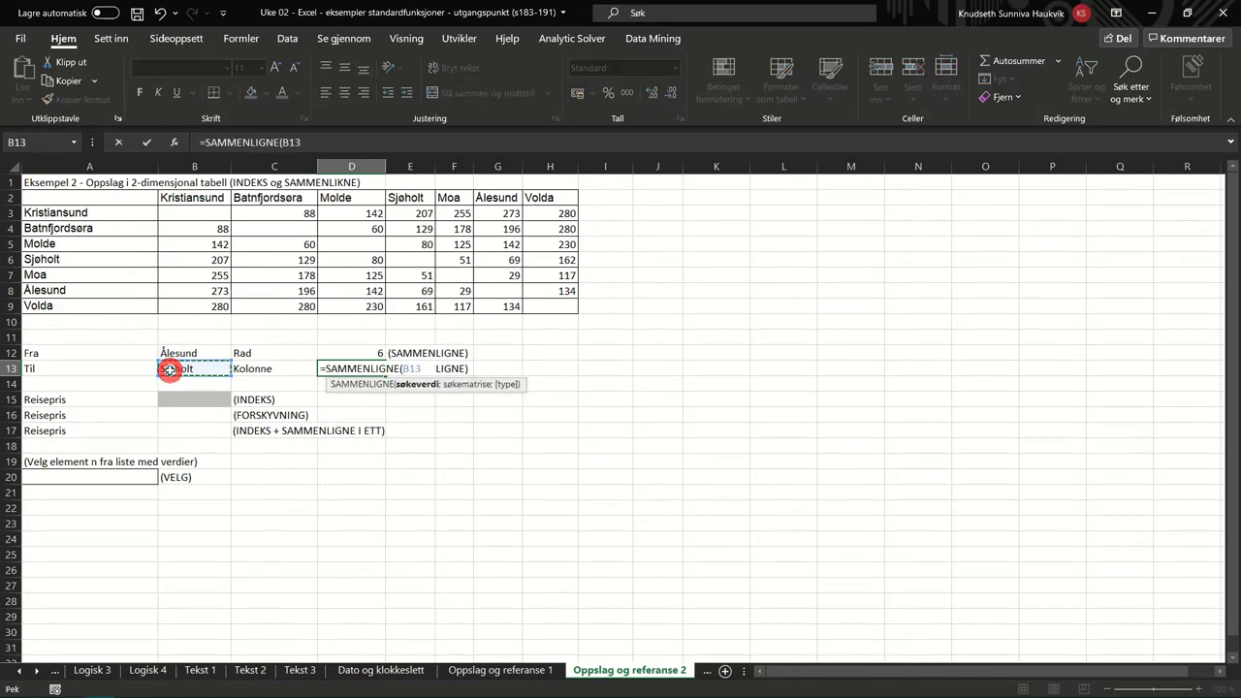
type(";")
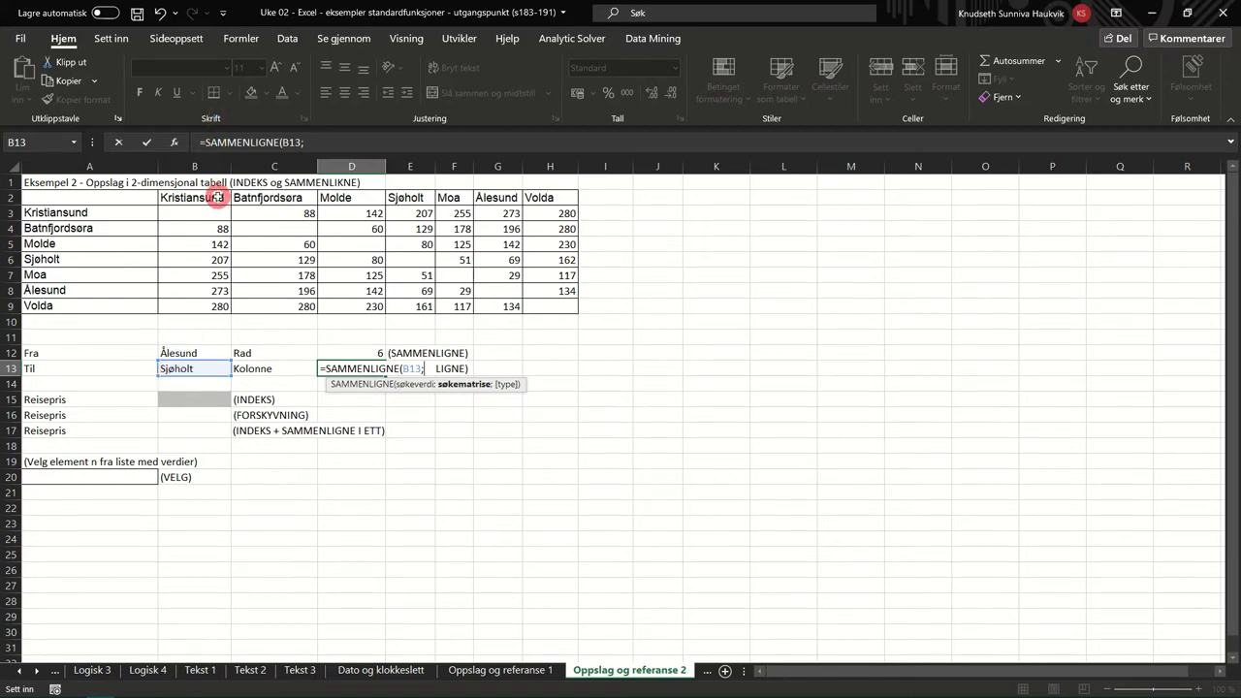
left_click_drag(218, 196, 537, 201)
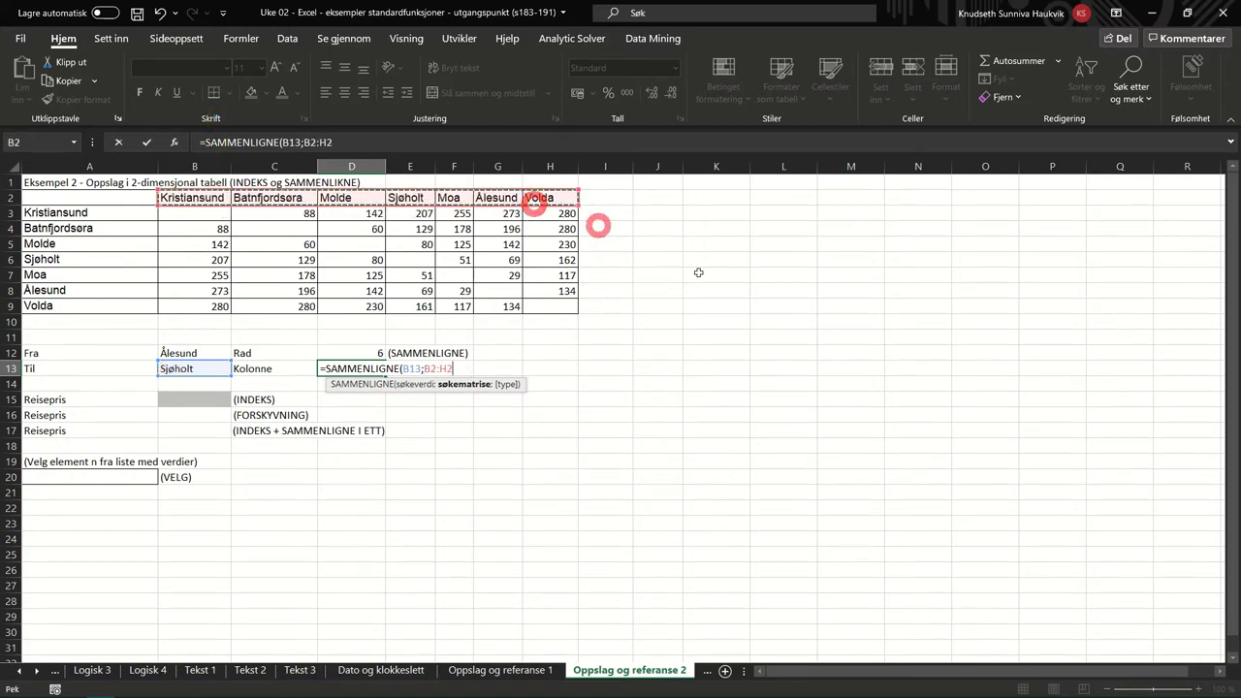
type(";0")
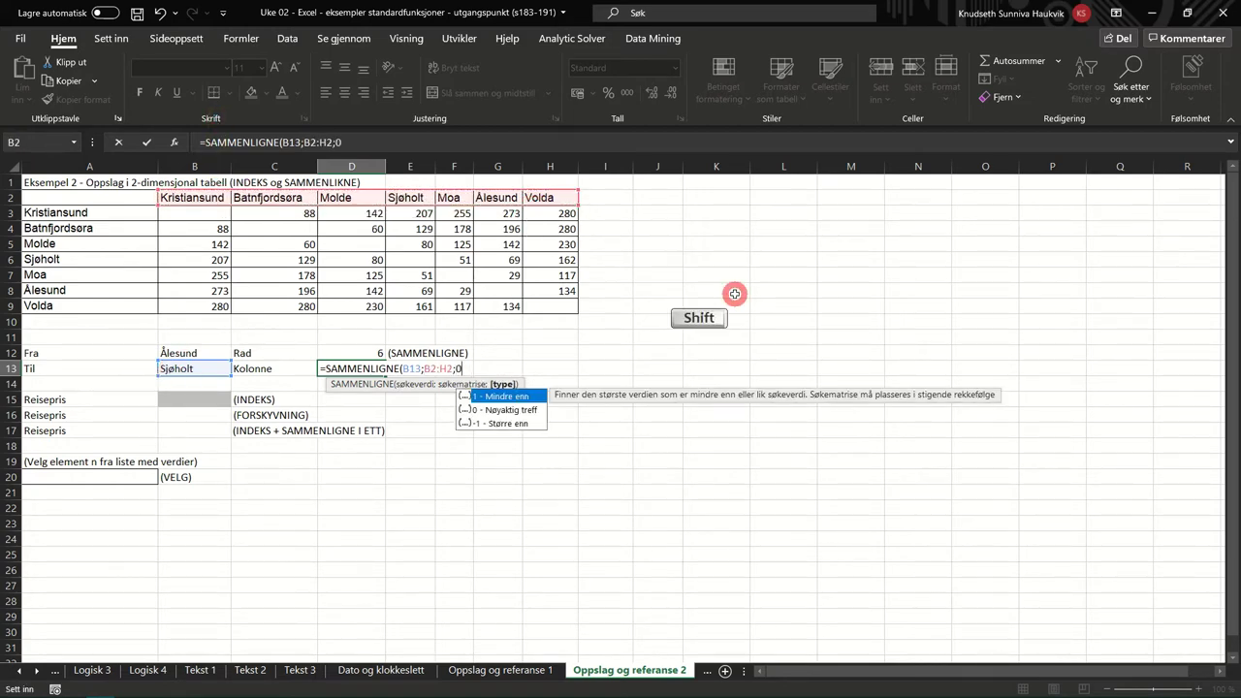
type(")")
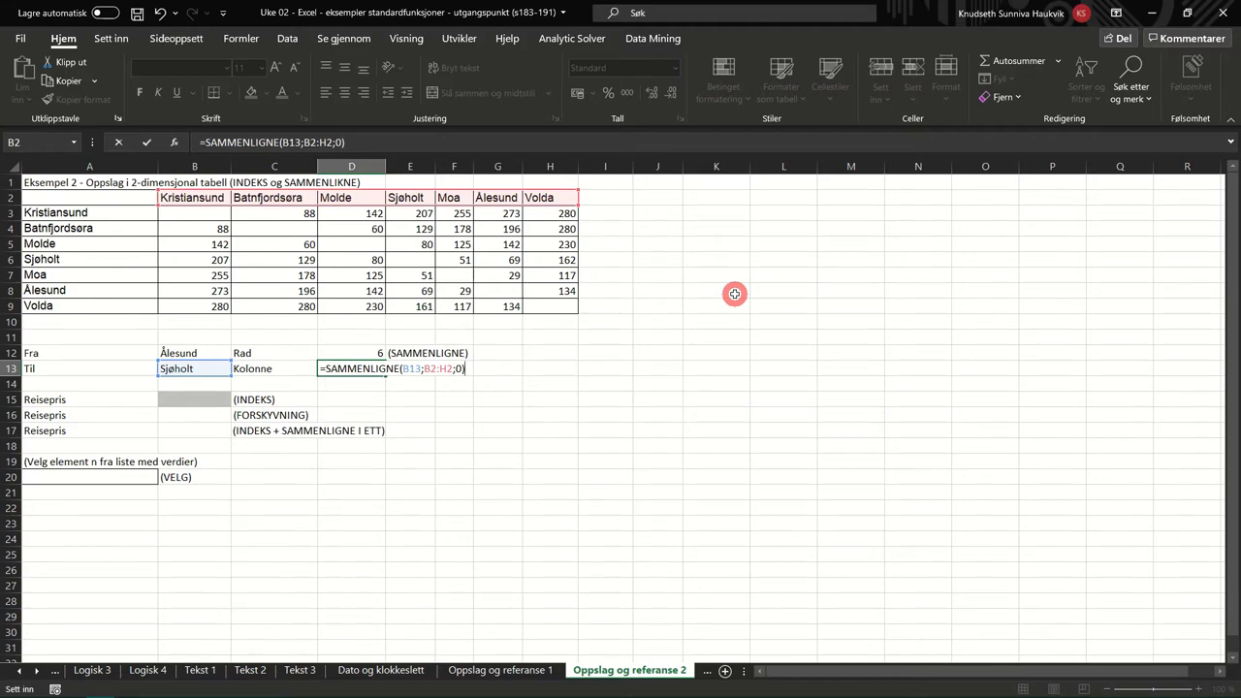
key("Return")
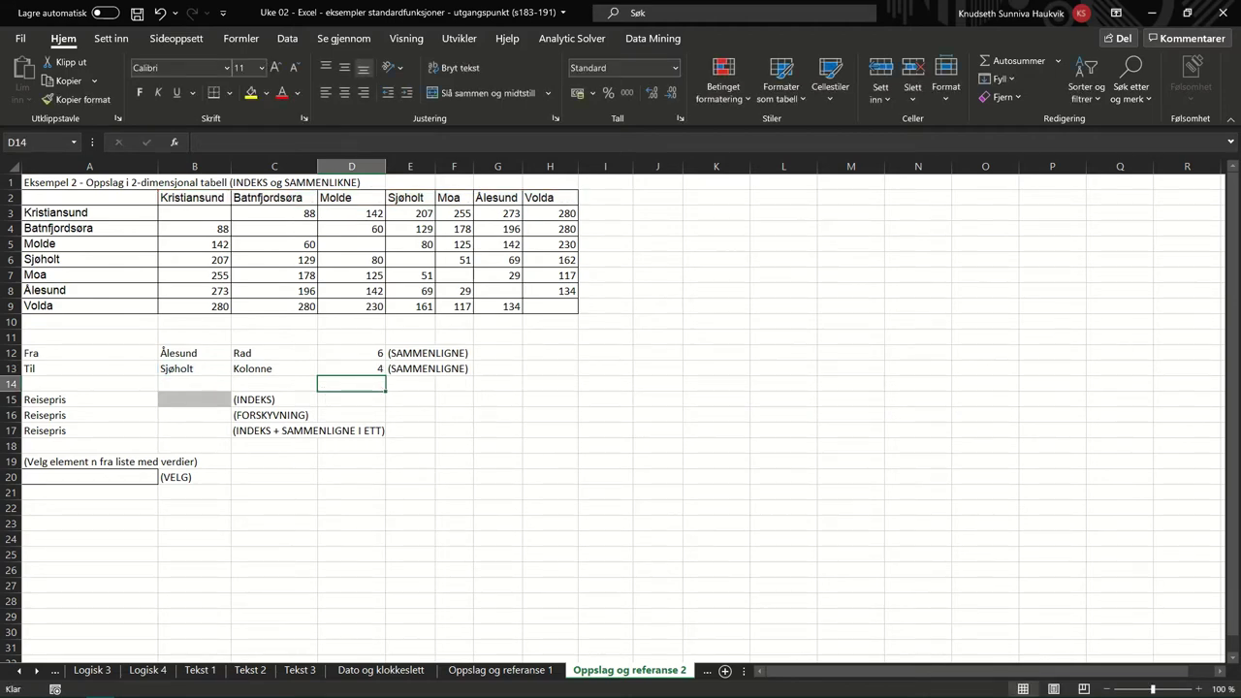
Step: Enter =INDEKS(B3:H9;D12;D13) in B15 to look up the travel price from the row and column numbers
left_click(176, 399)
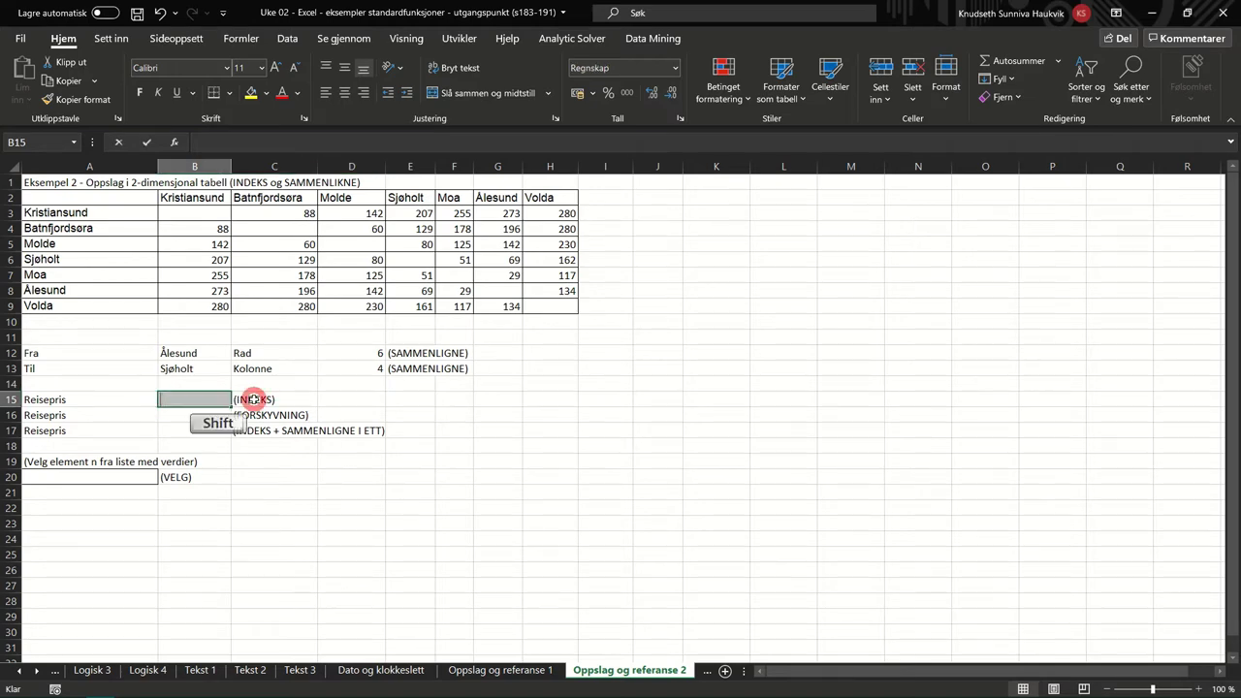
type("=inde")
key("Tab")
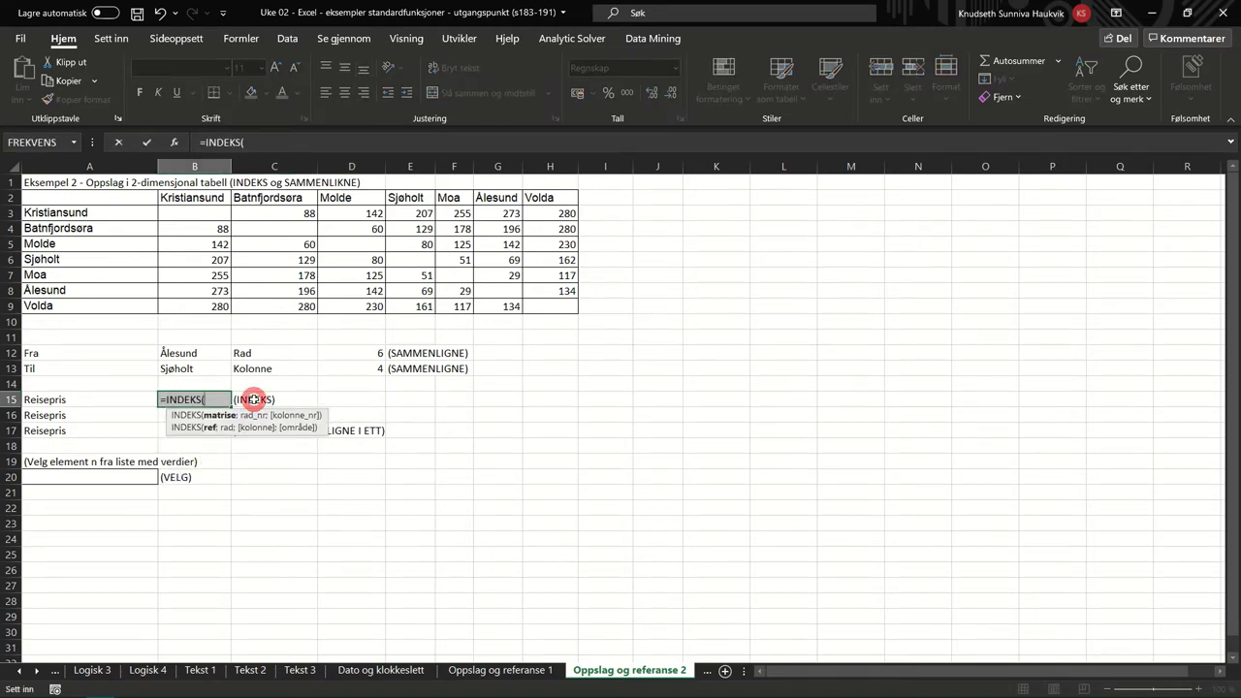
left_click_drag(194, 214, 554, 309)
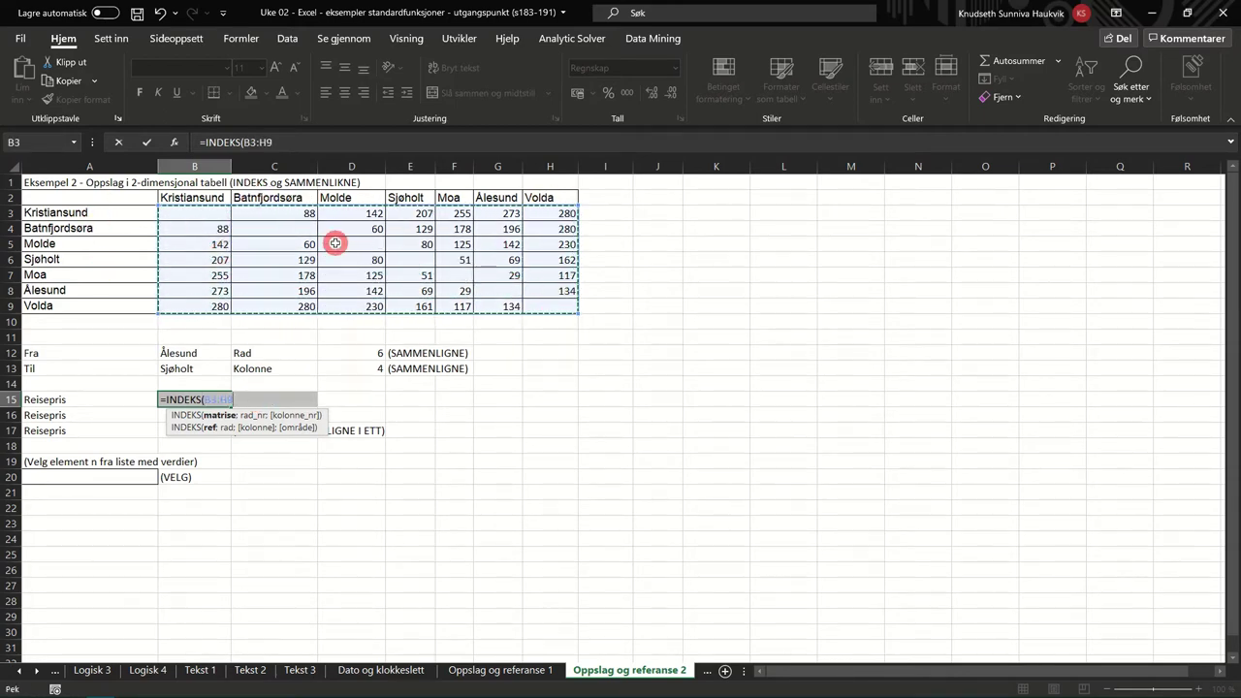
type(";")
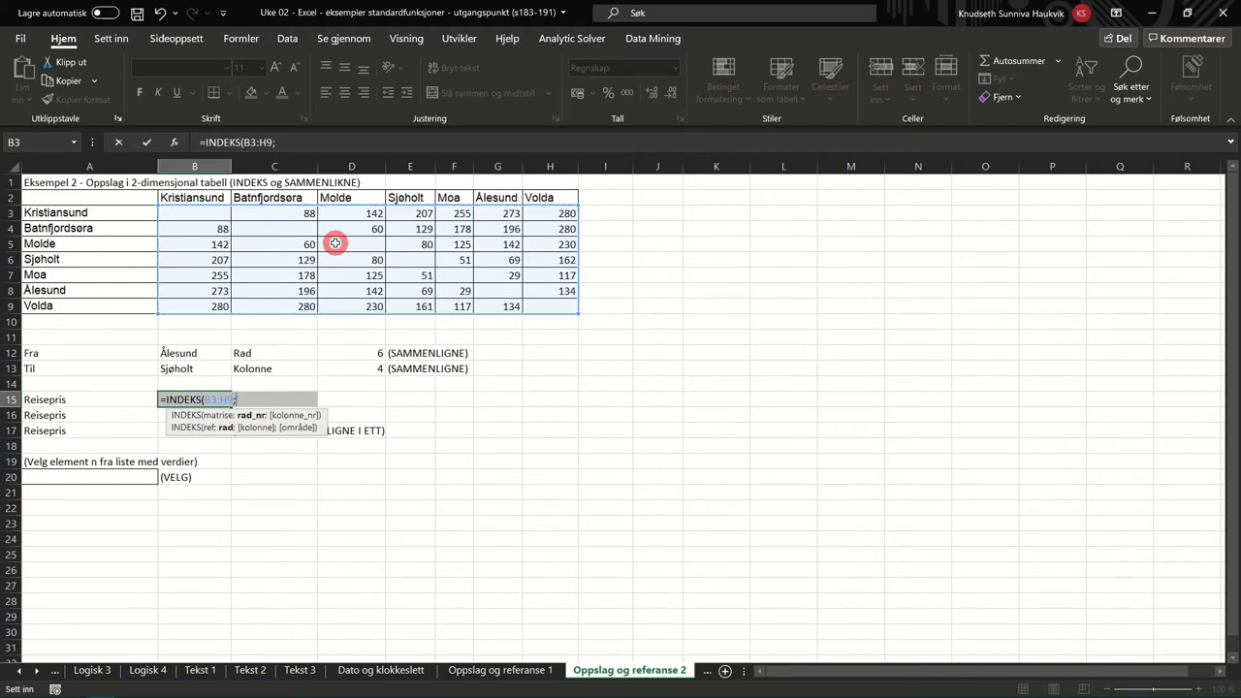
left_click(355, 354)
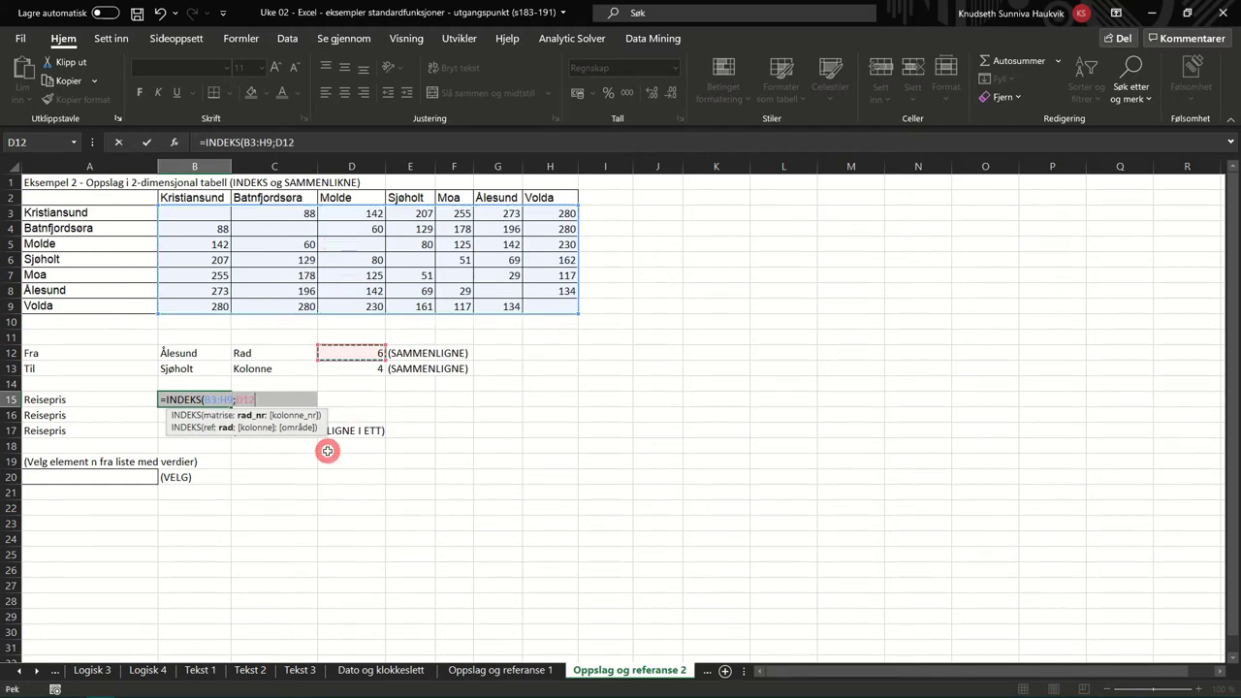
type(";")
left_click(350, 368)
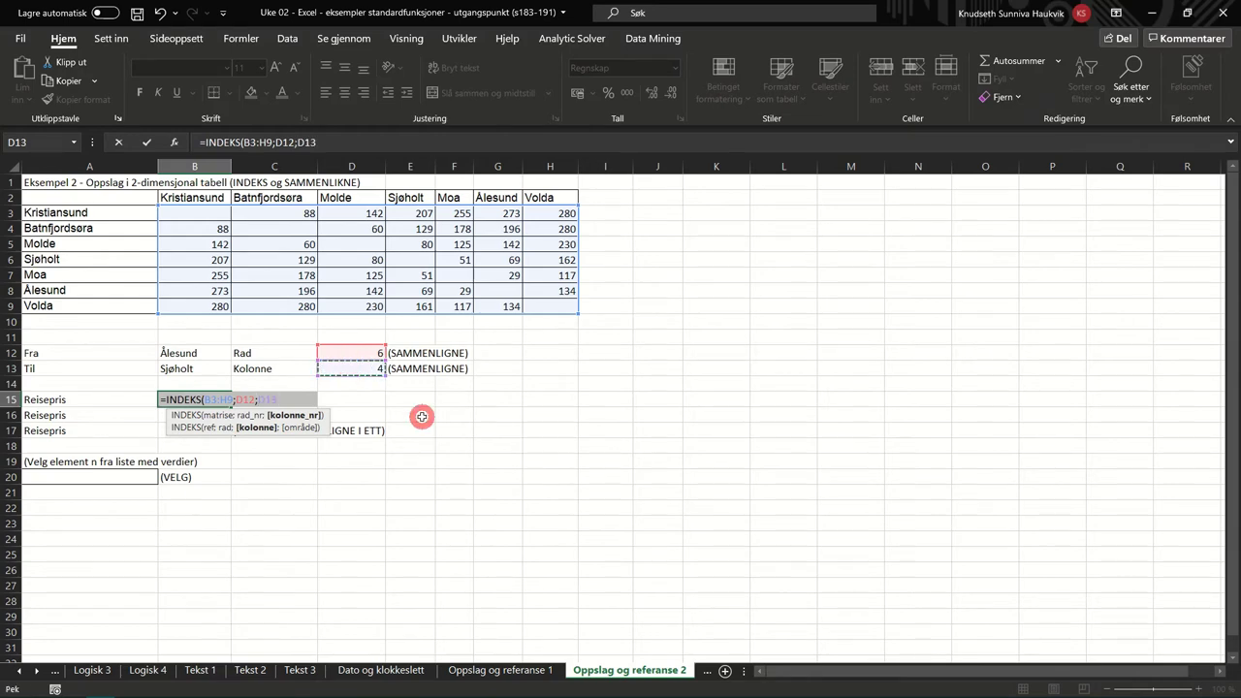
key("Return")
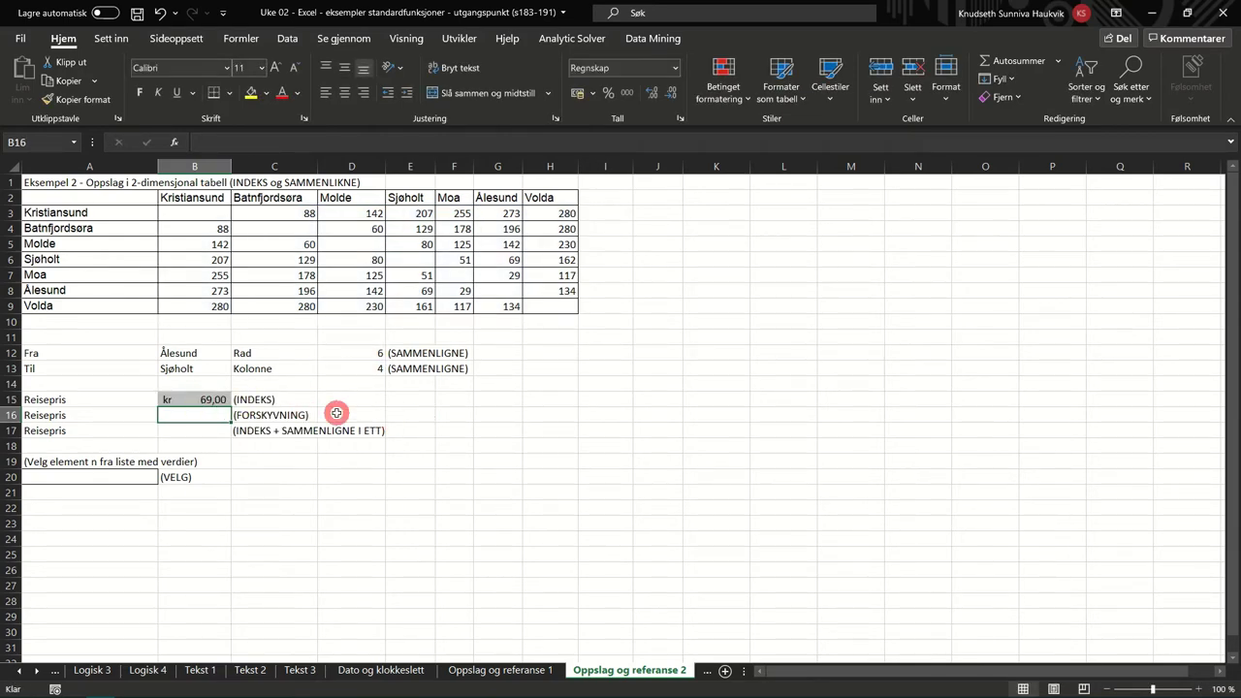
Step: Enter =FORSKYVNING(A2;D12;D13) in B16 to look up the travel price by offset from the table's corner cell
type("=for")
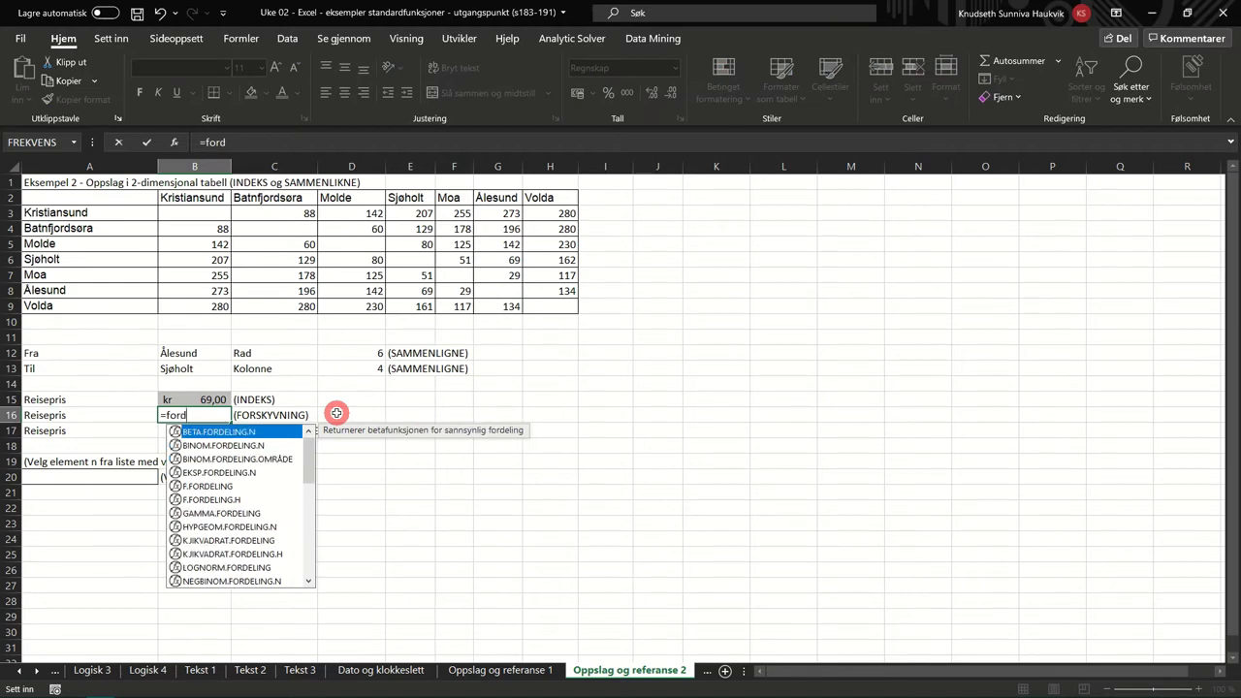
type("s")
key("Tab")
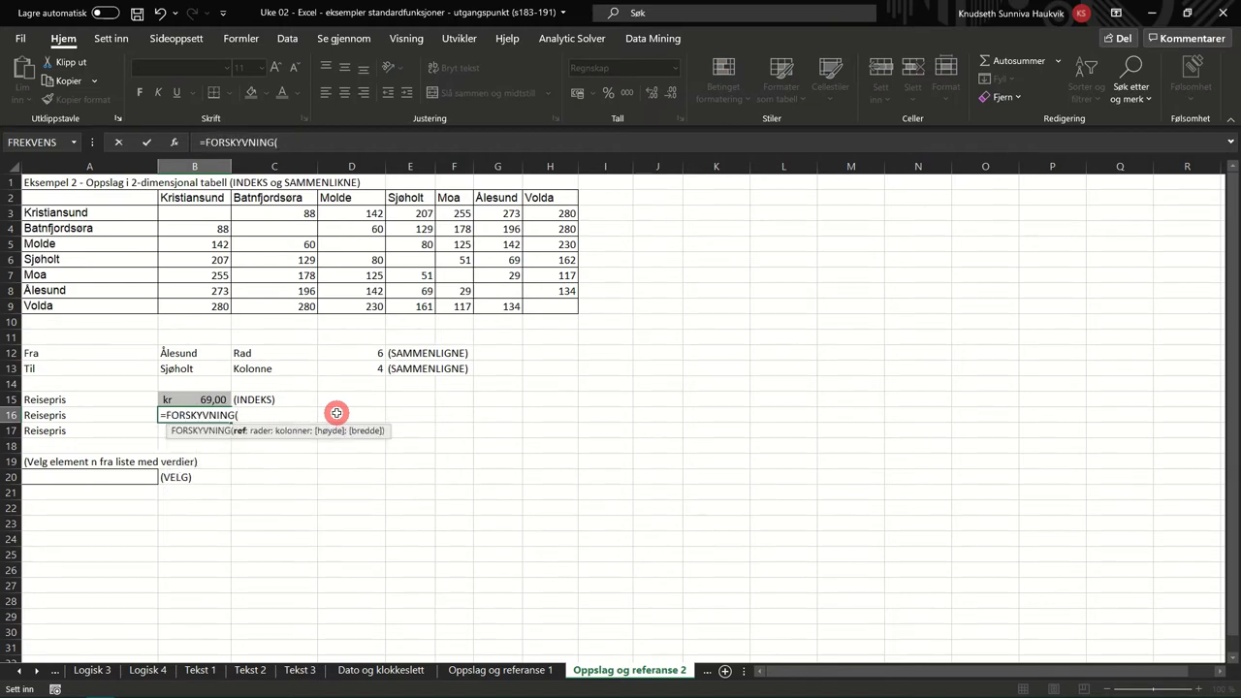
left_click(104, 196)
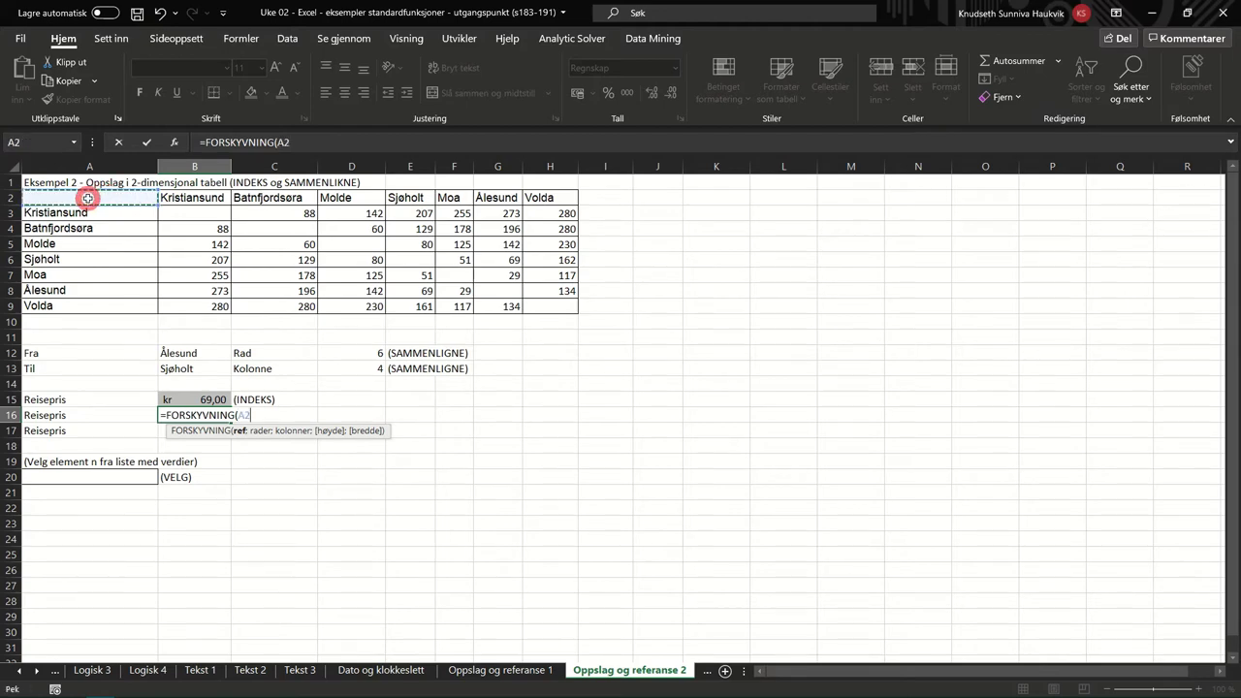
type(";")
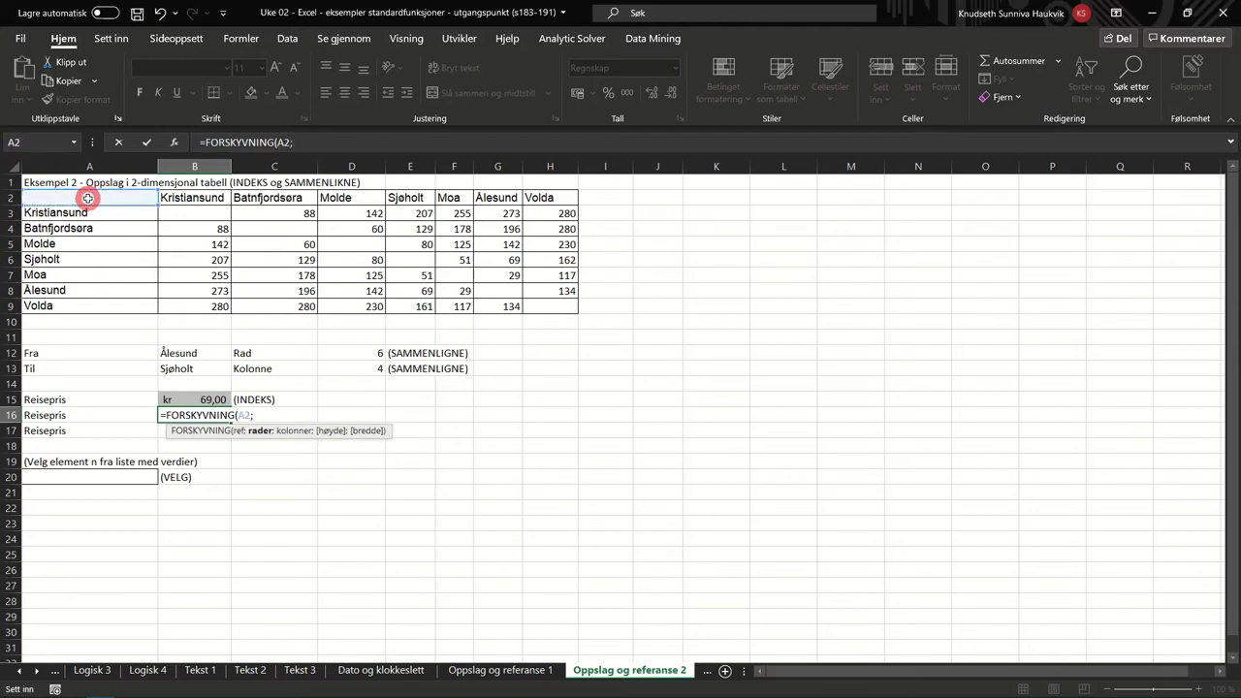
left_click(365, 350)
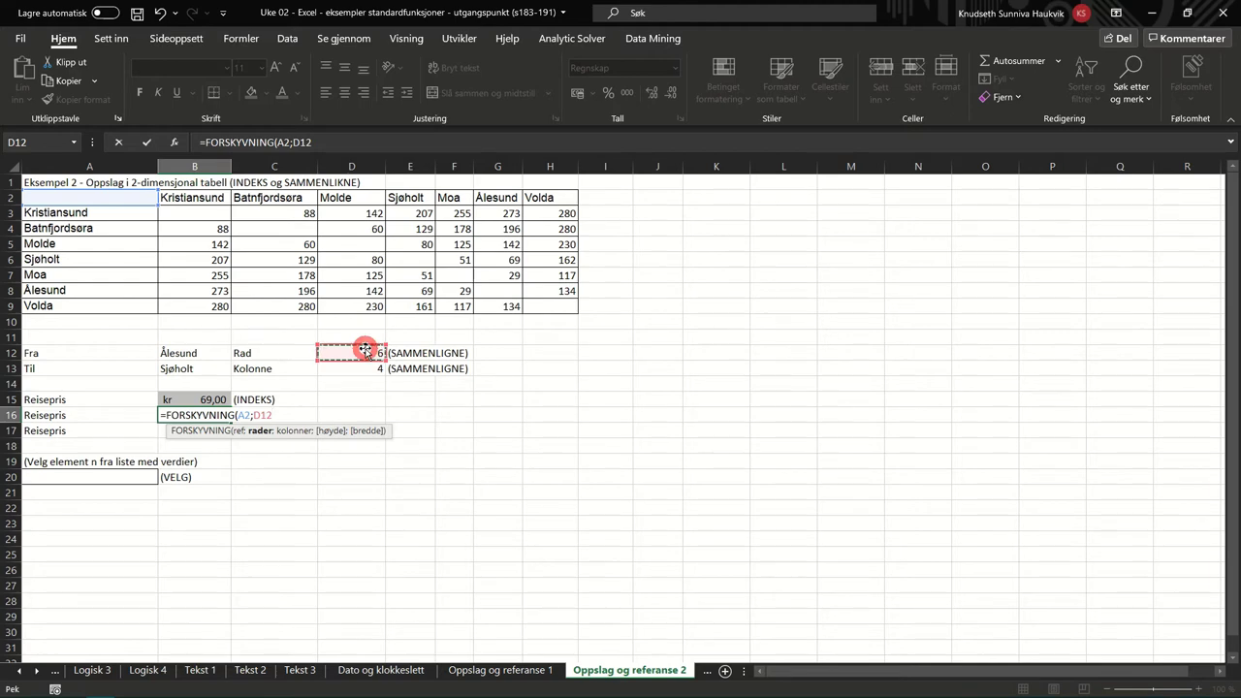
type(";")
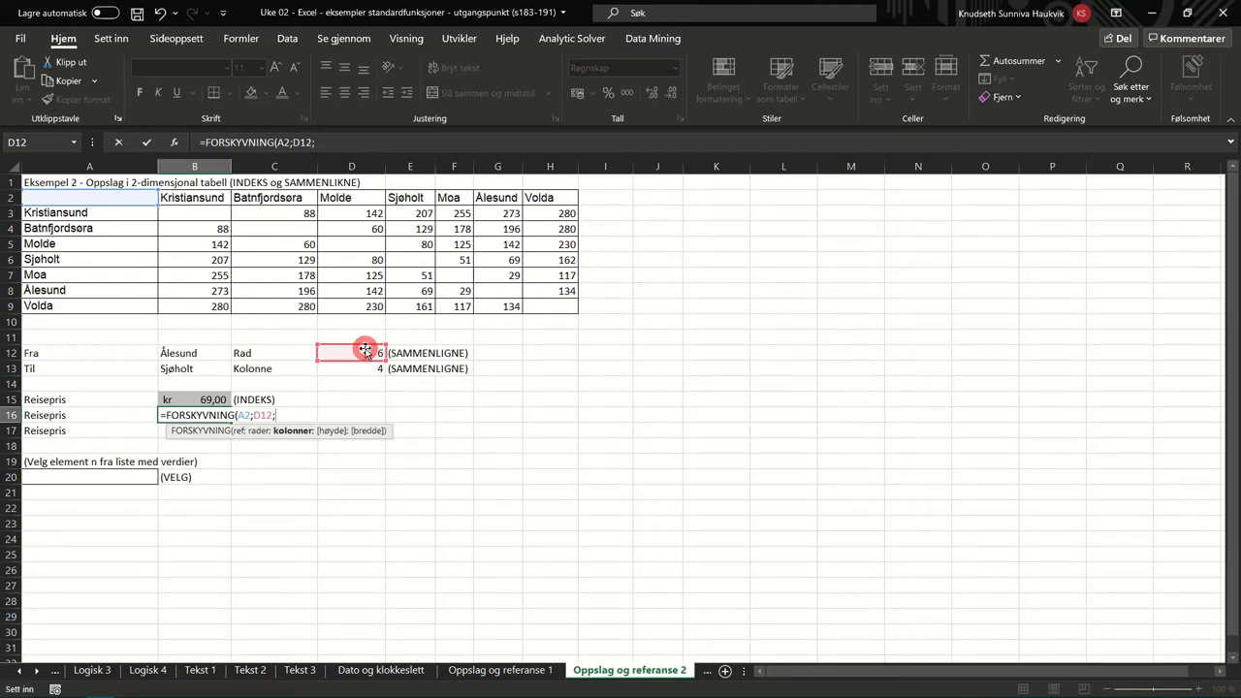
left_click(351, 366)
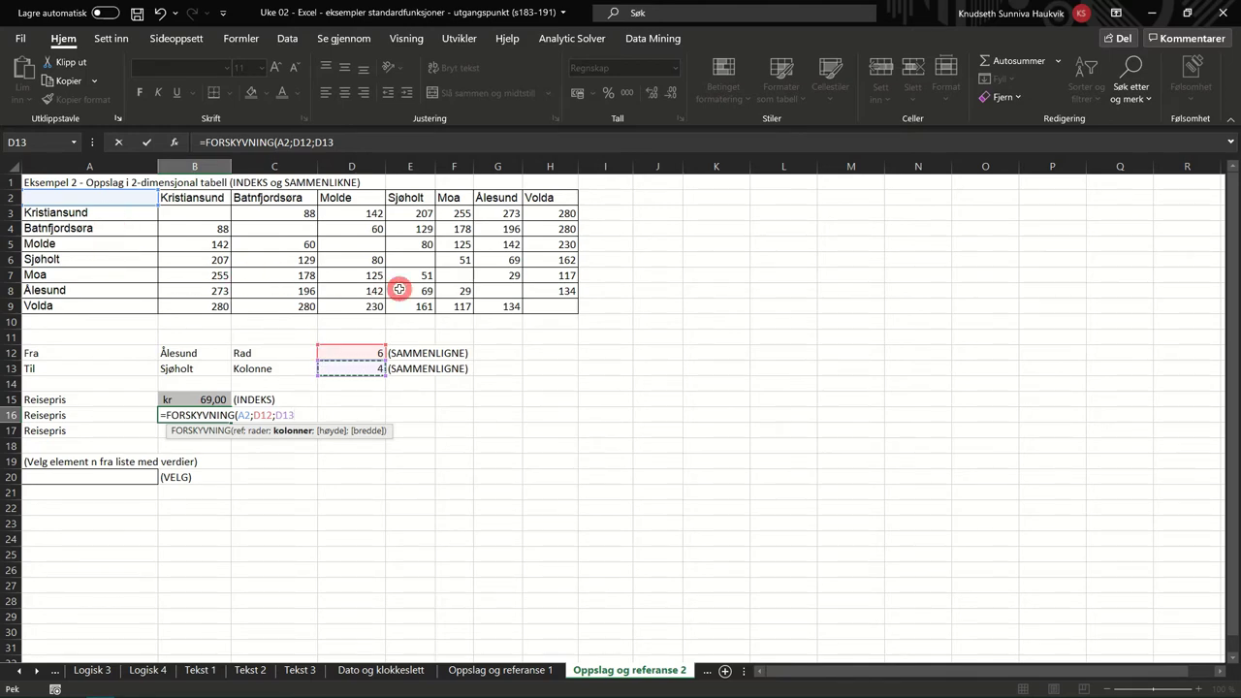
type(")")
key("Return")
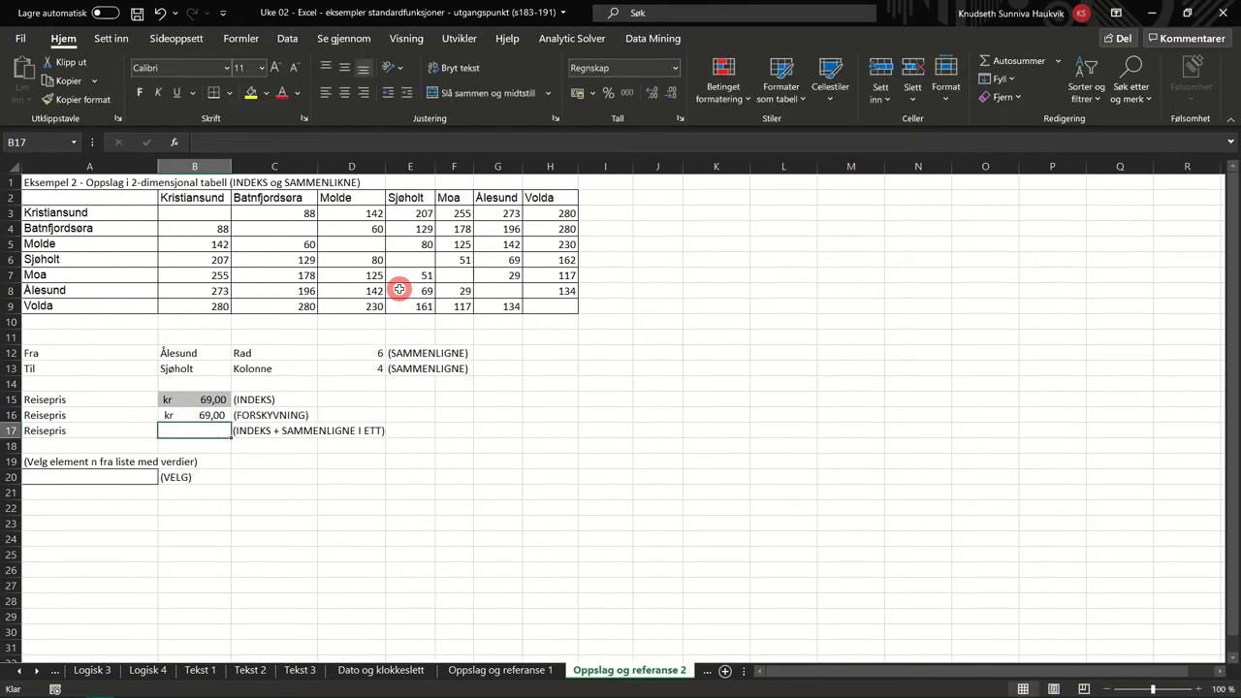
Step: Start an INDEKS formula in B17 over B3:H9, with SAMMENLIGNE(B12;A3:A9;0) as its row number
type("=in")
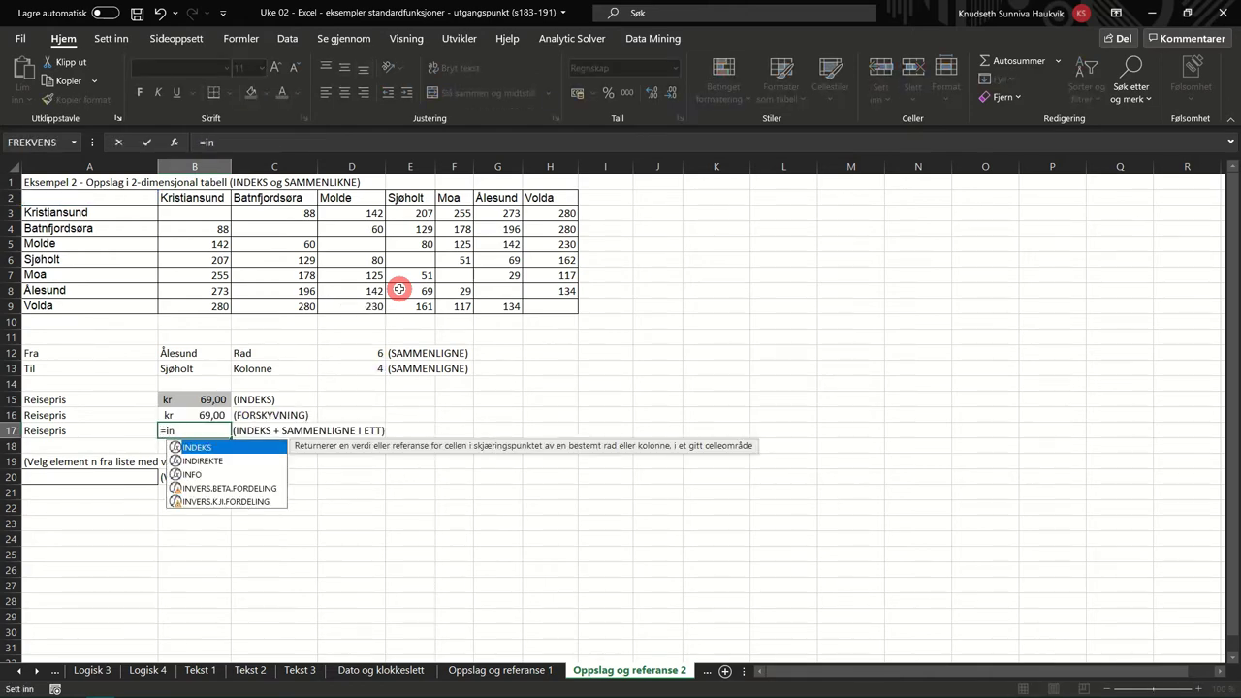
key("Tab")
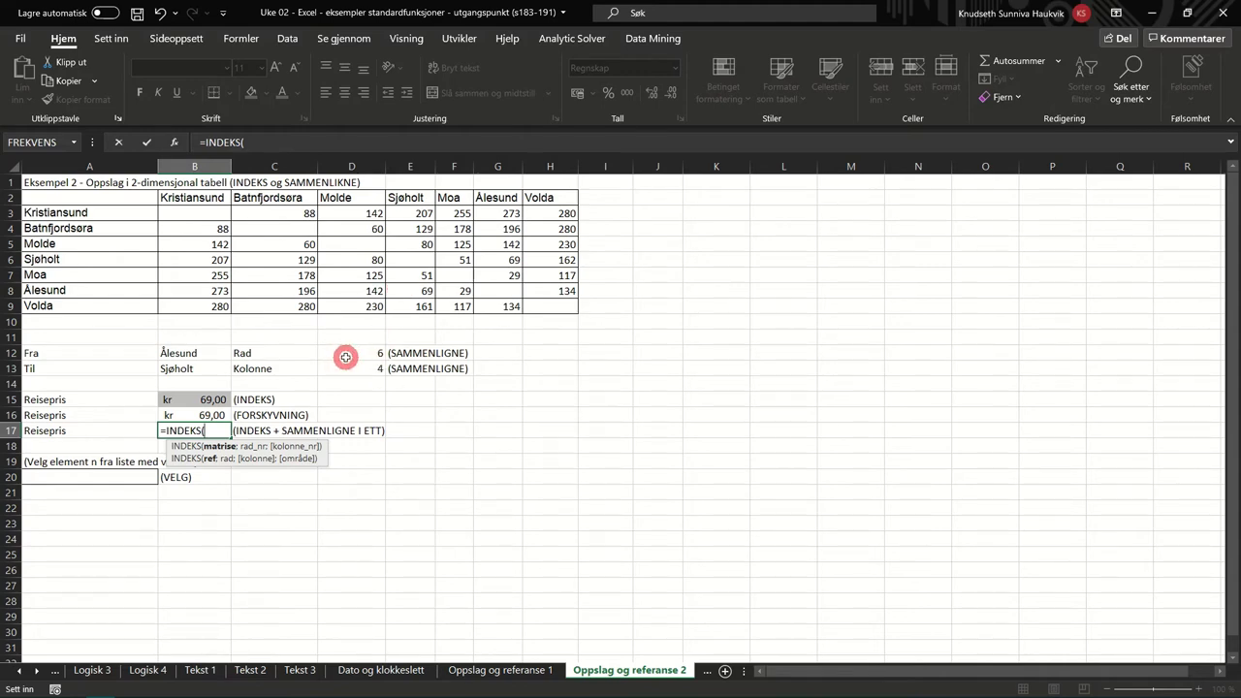
left_click_drag(198, 219, 534, 302)
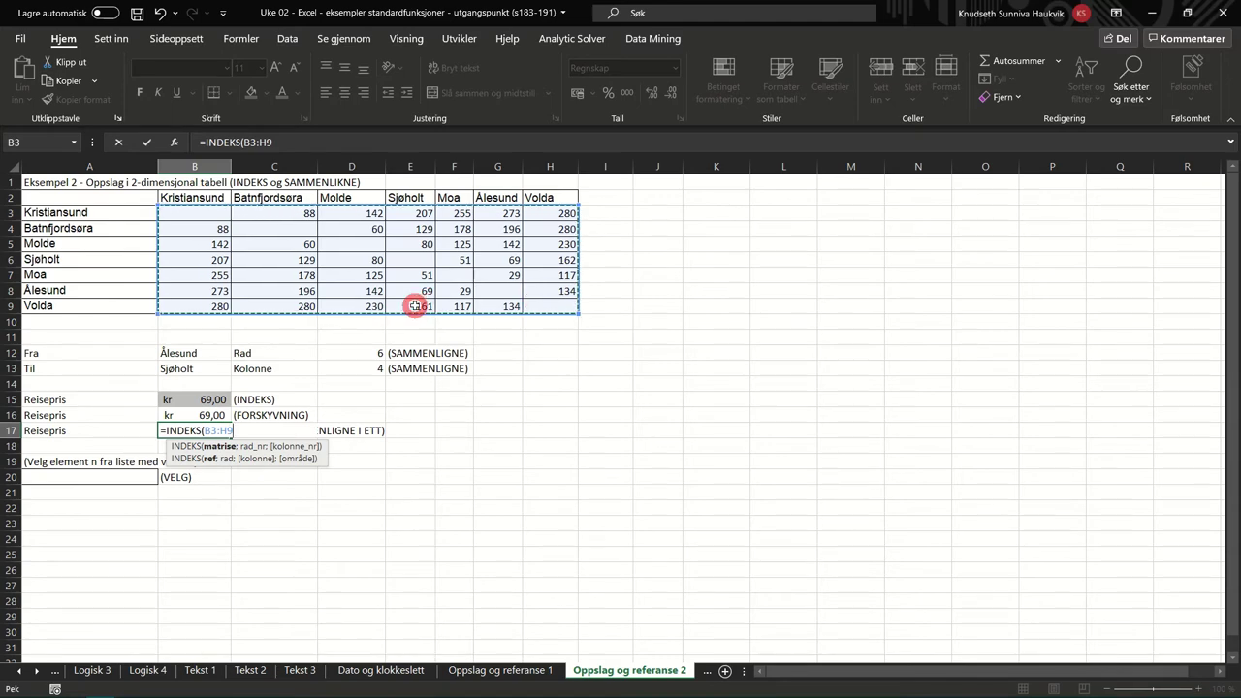
type(";")
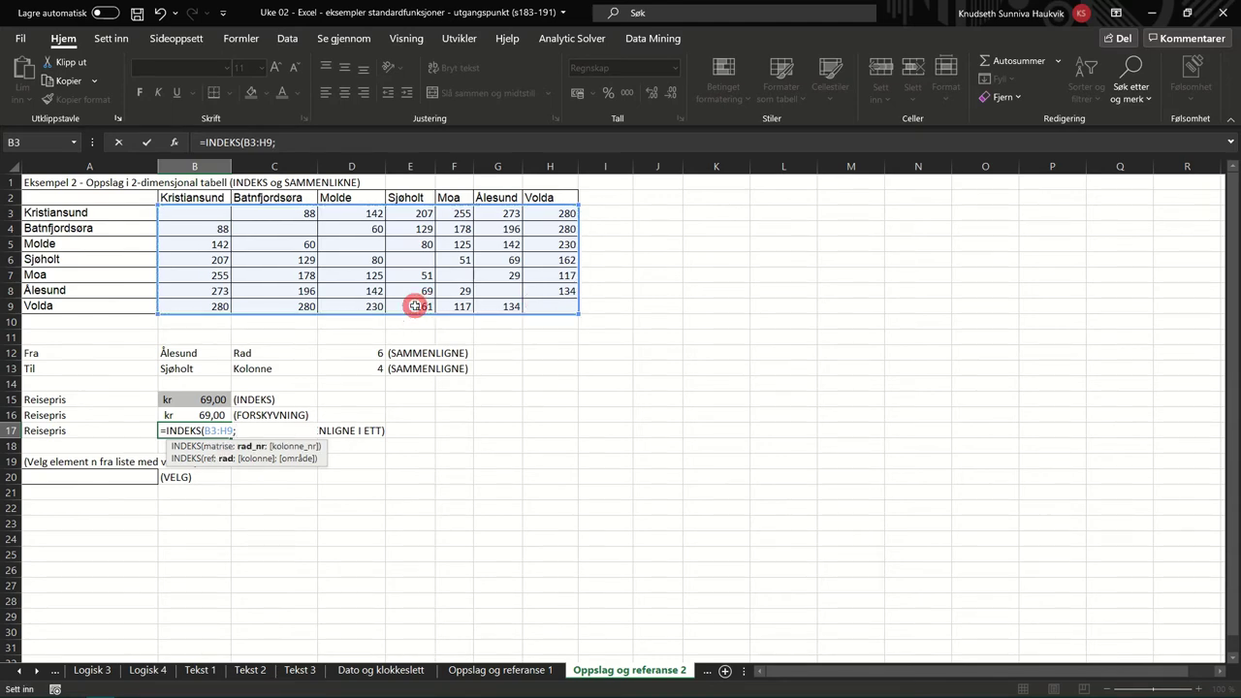
type("same")
key("BackSpace")
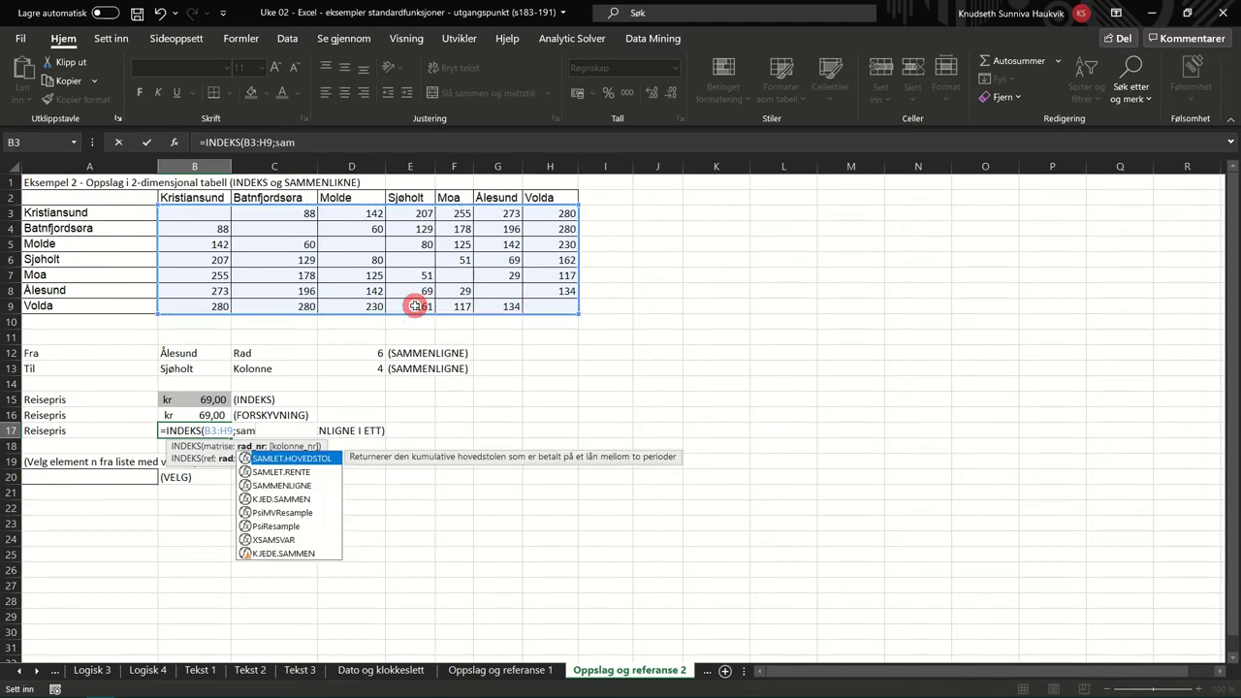
type("me")
key("Tab")
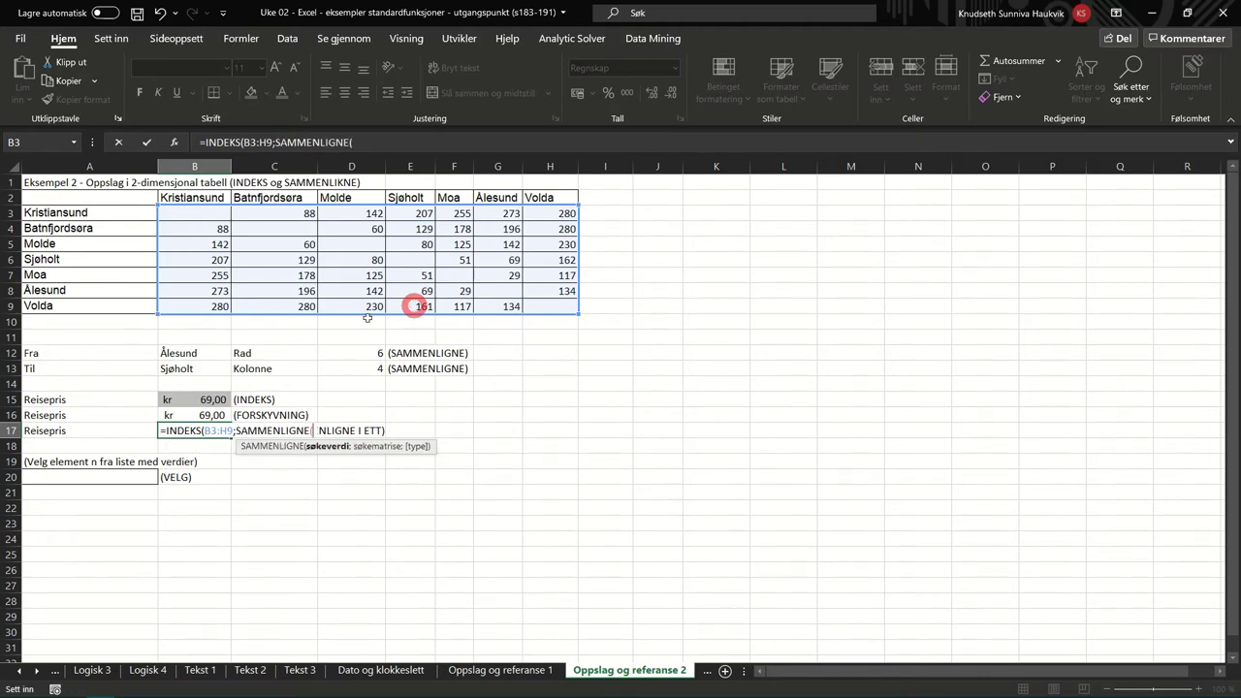
left_click(163, 353)
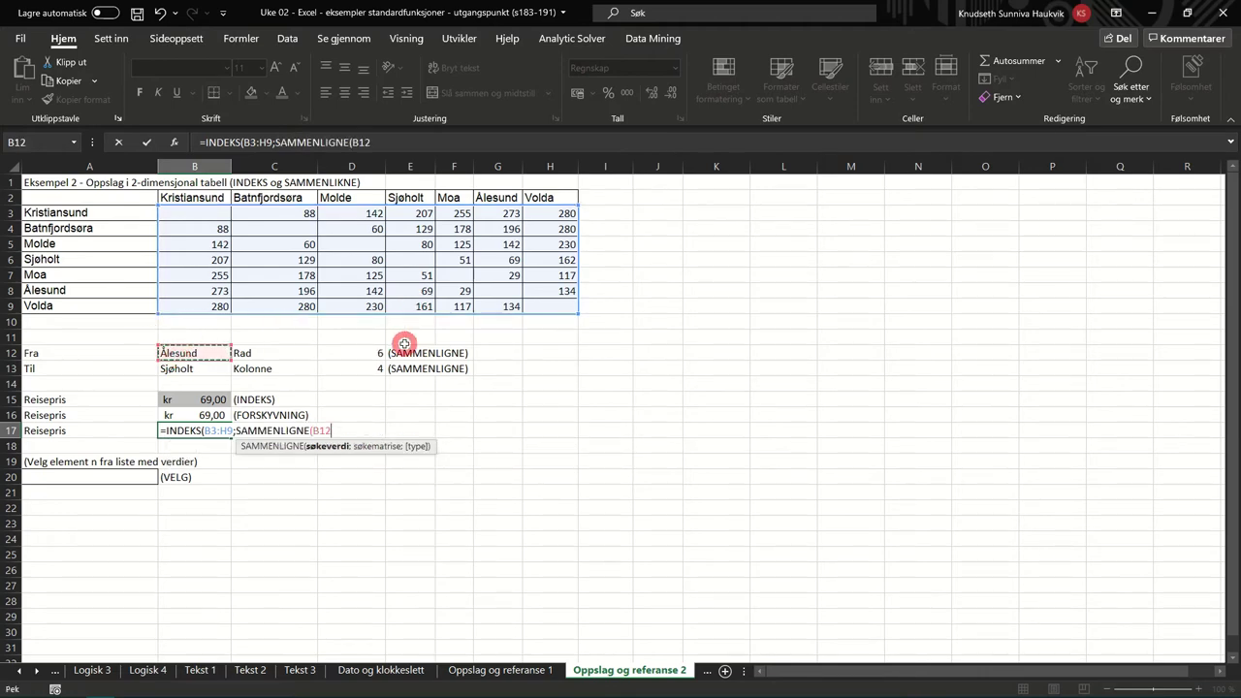
type(";")
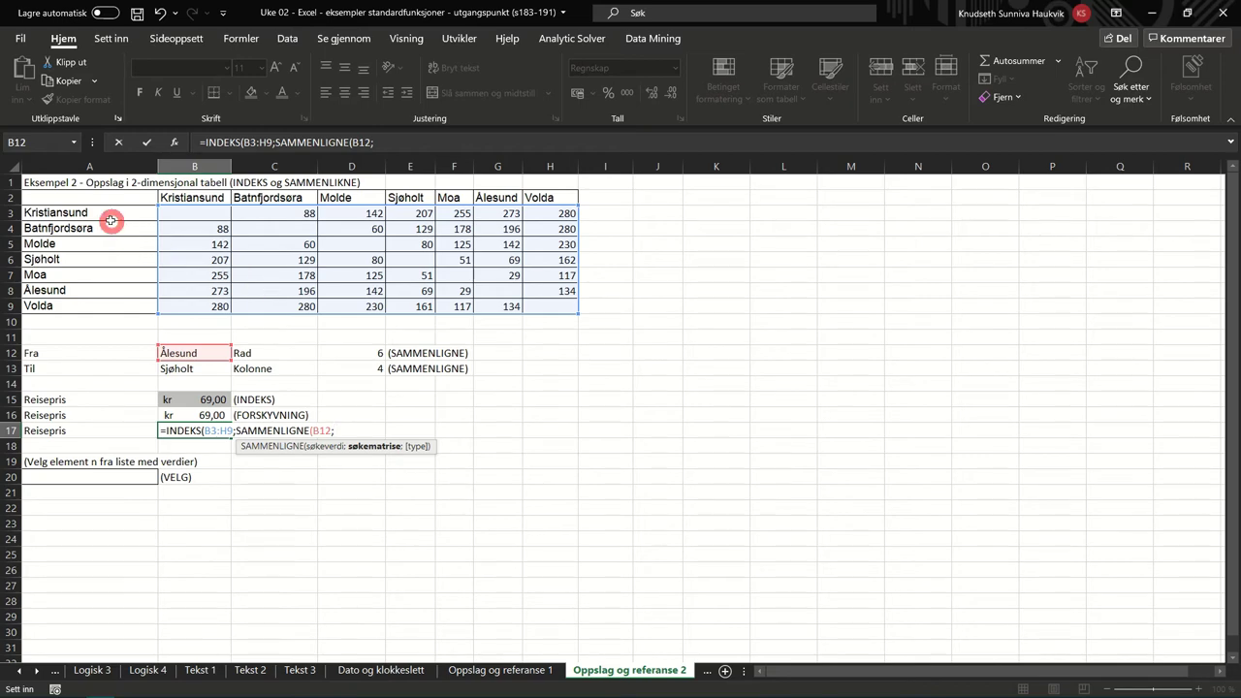
left_click_drag(111, 221, 168, 307)
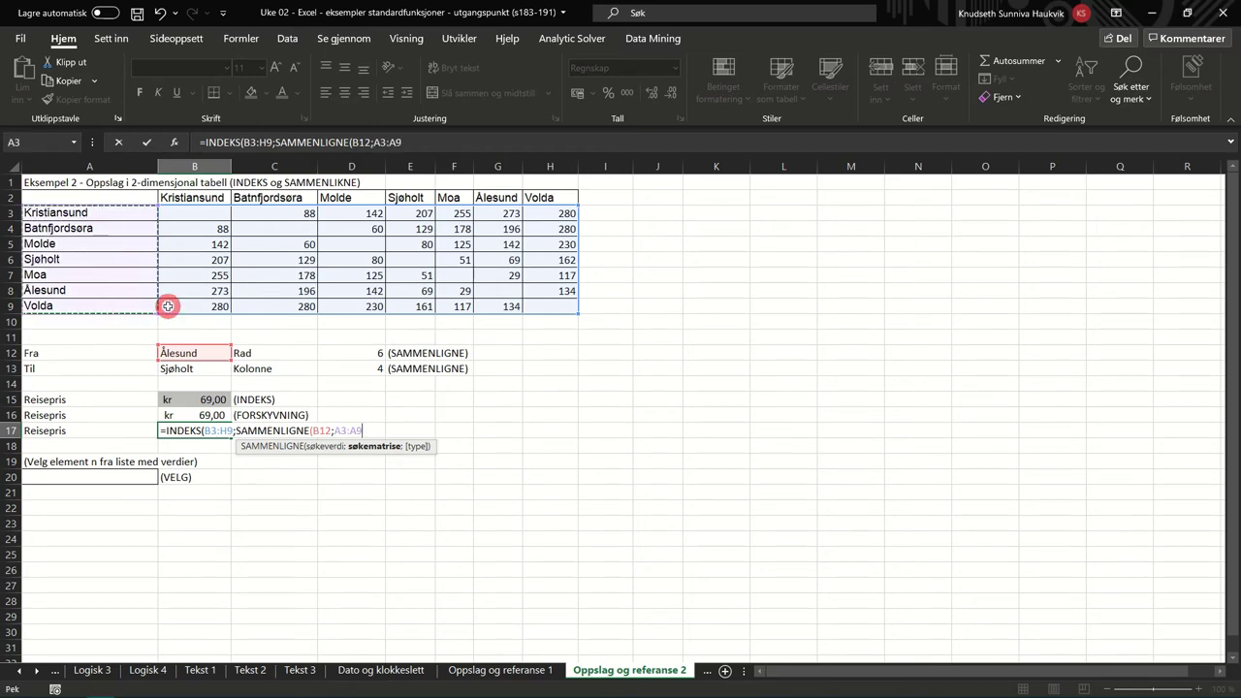
type(";0")
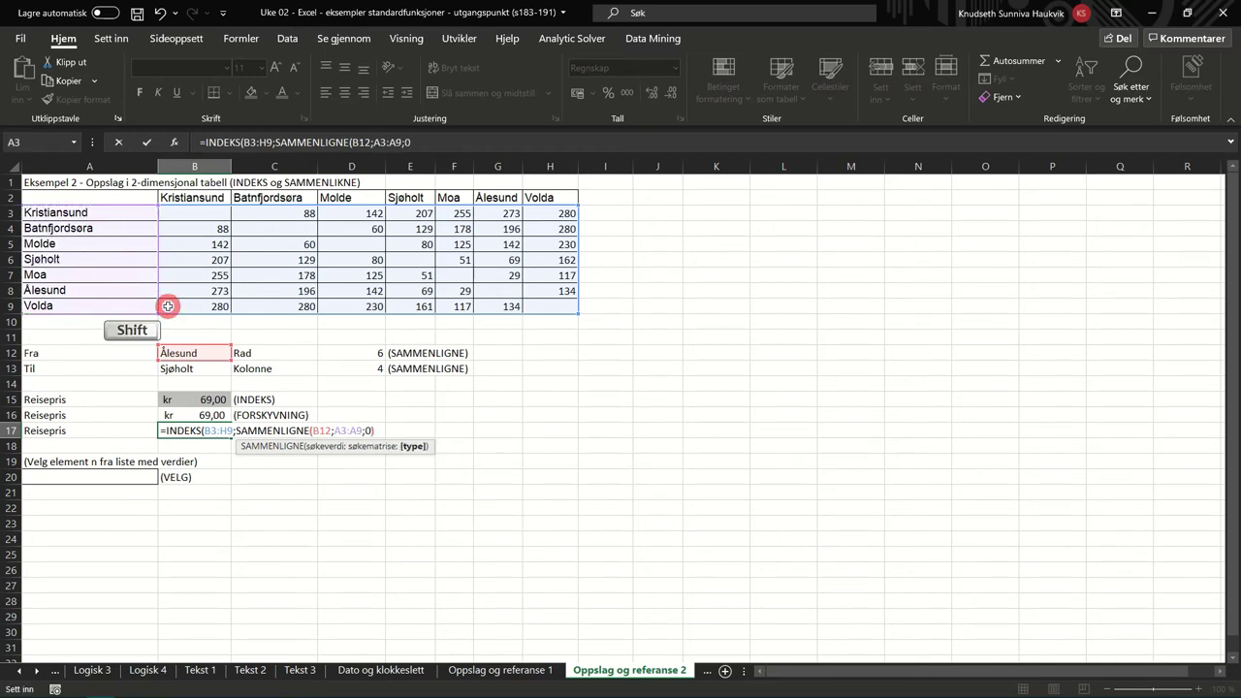
type(");")
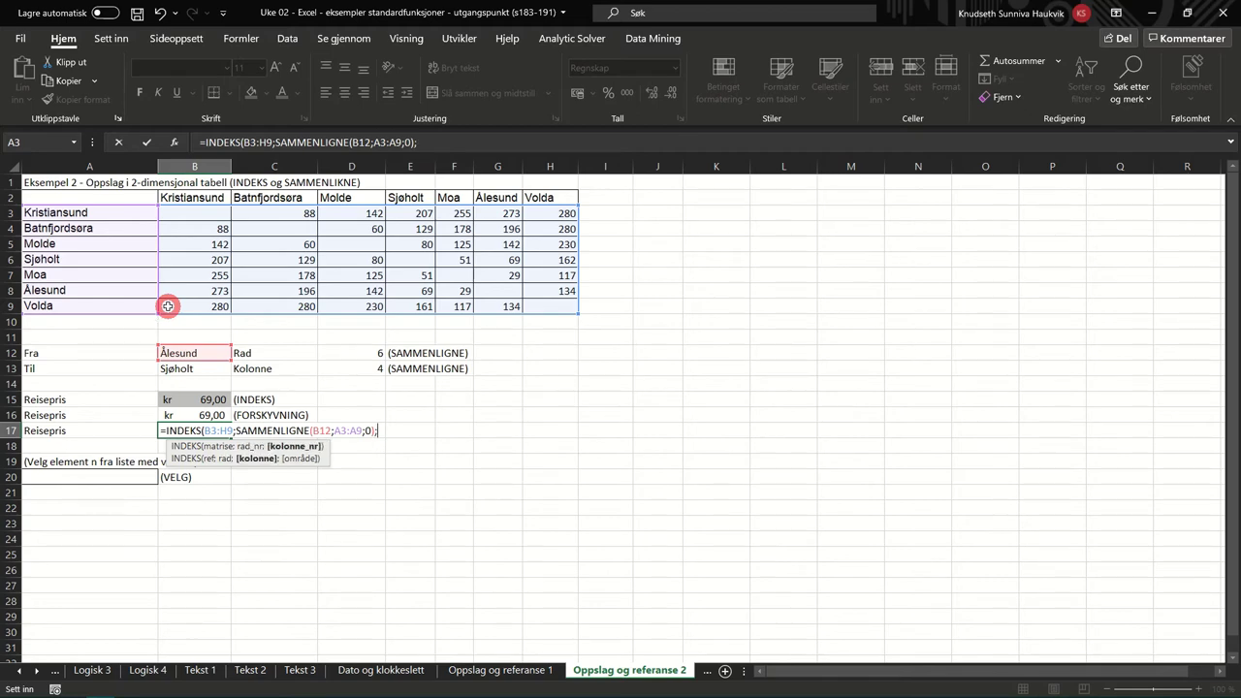
Step: Complete the B17 formula with SAMMENLIGNE(B13;B2:H2;0) as the column number
type("SAMMENLIGNE(")
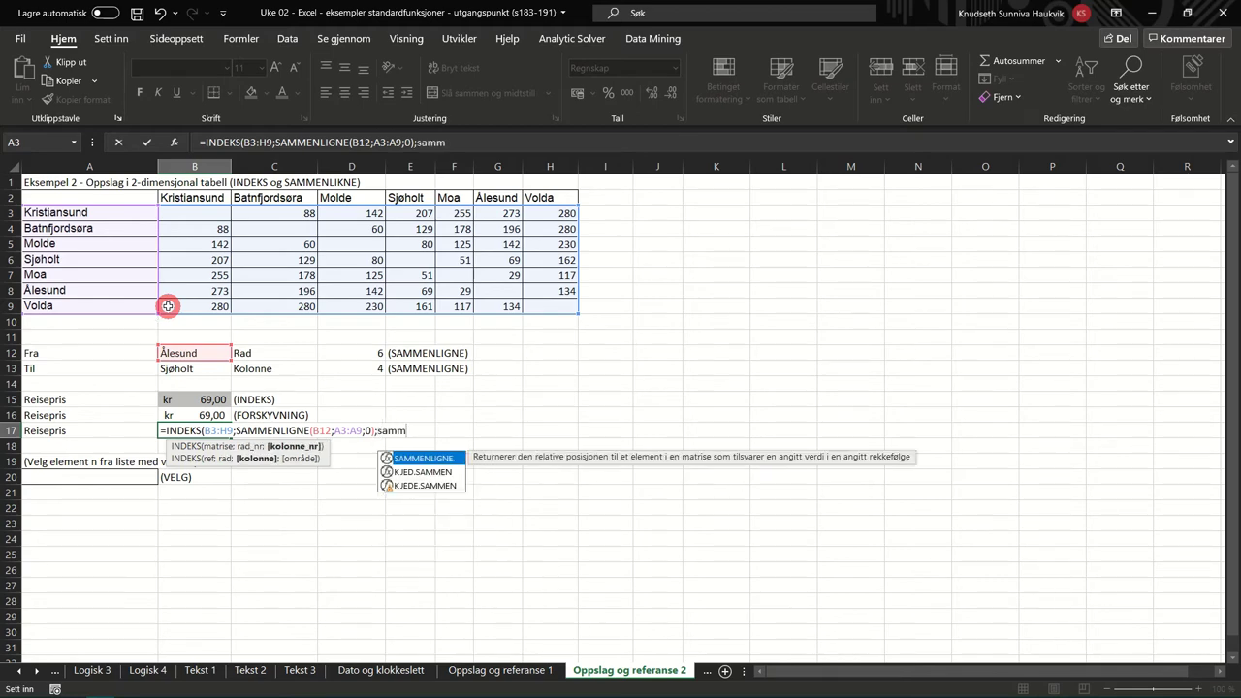
left_click(191, 368)
type(";")
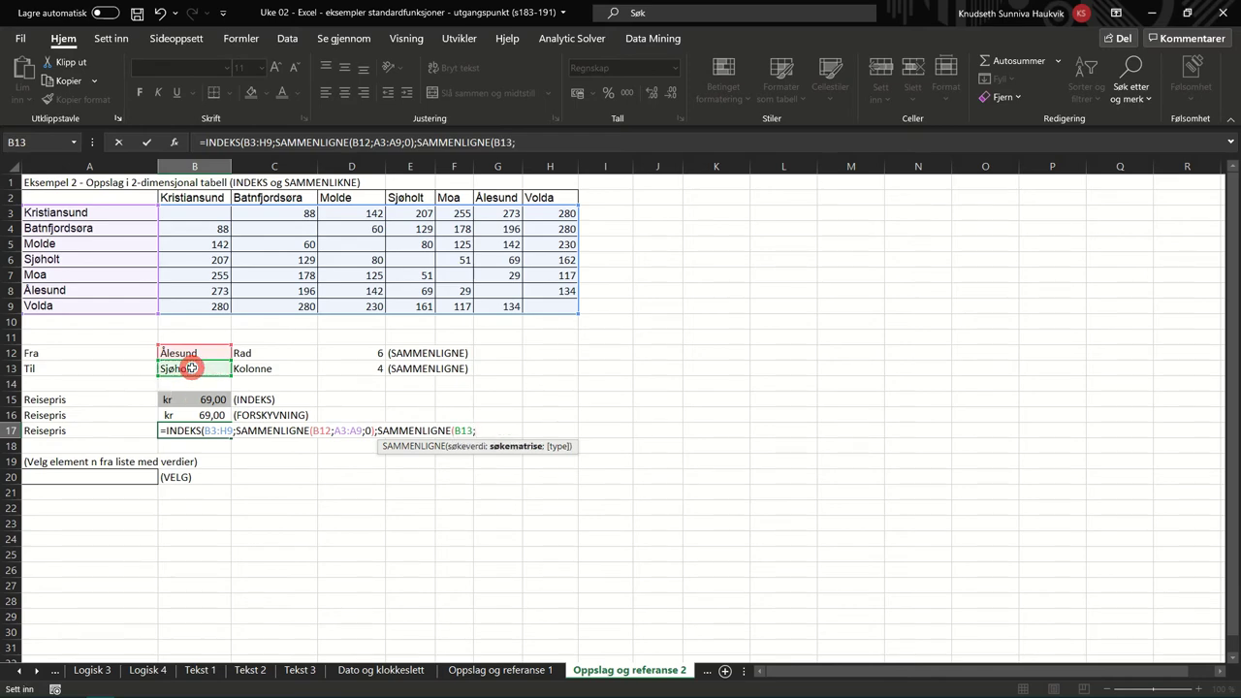
left_click_drag(192, 197, 537, 194)
type(";9")
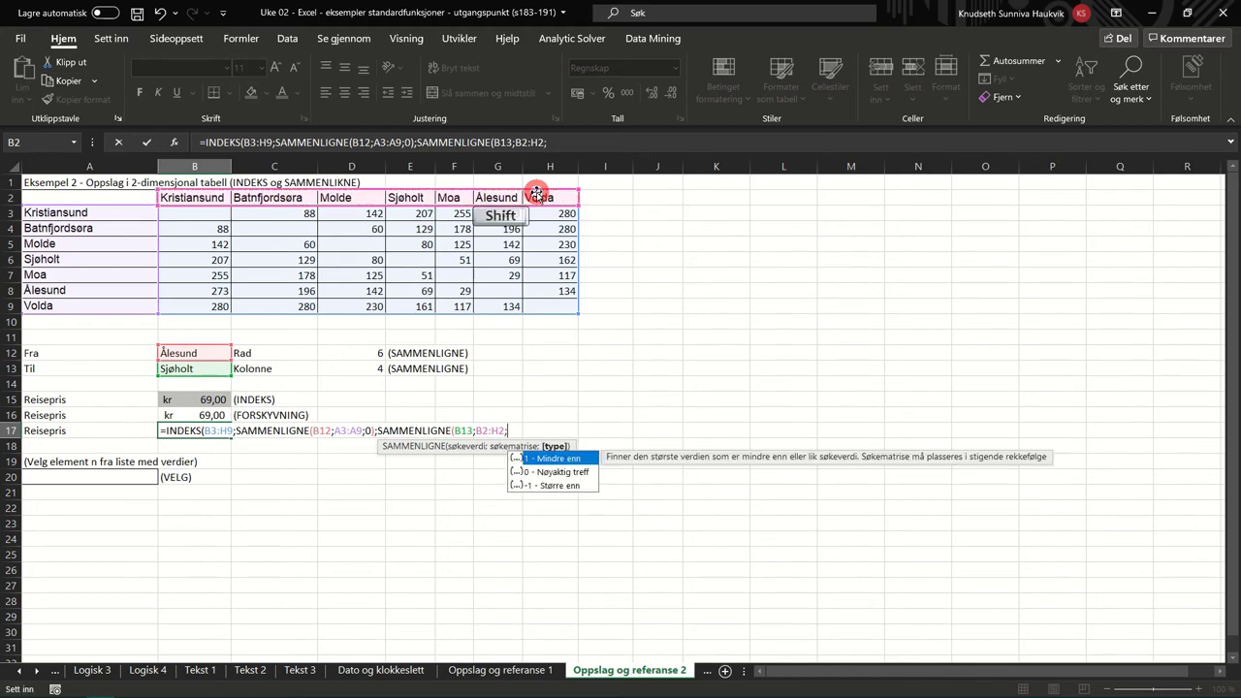
type("0)")
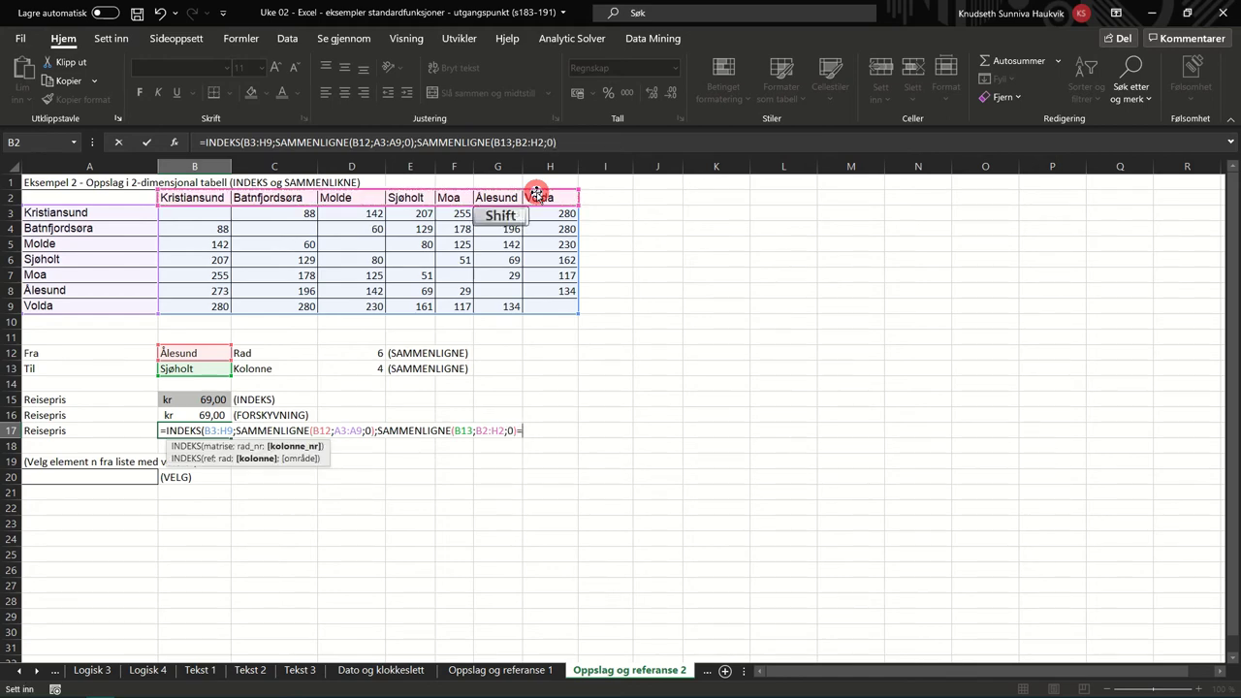
type(")")
key("Return")
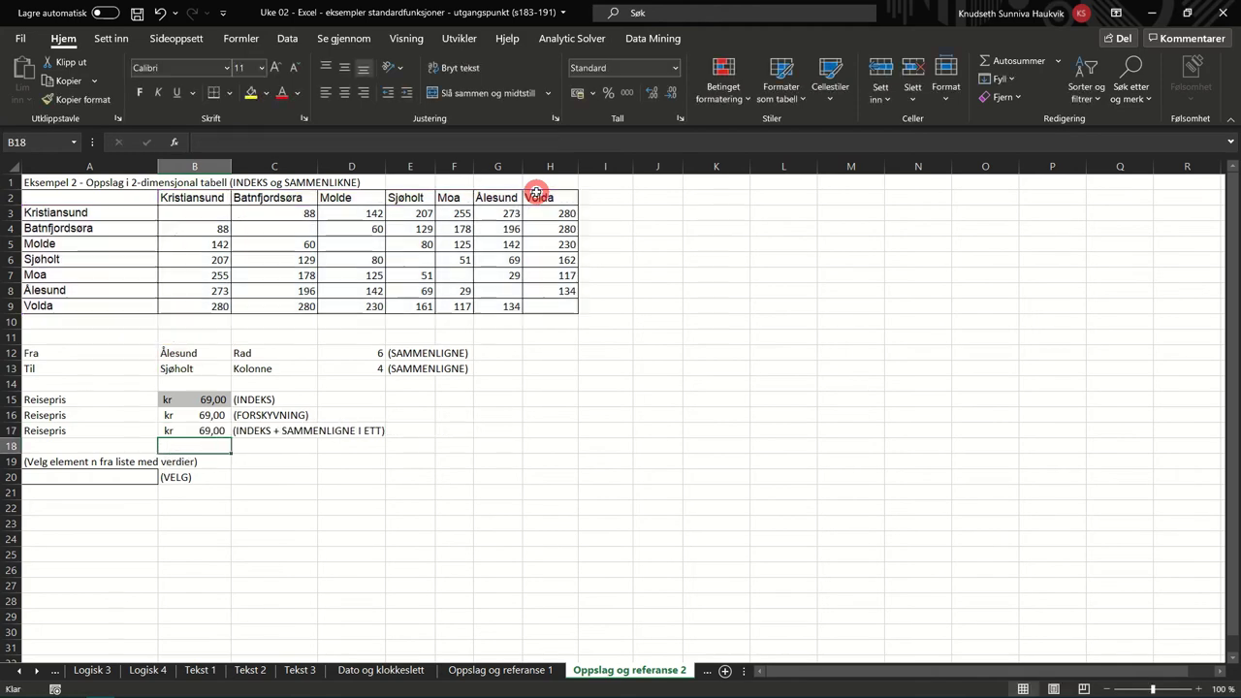
Step: Test the price formulas by switching the Til town in B13 to Kristiansund and back to Sjøholt
left_click(221, 369)
left_click(217, 379)
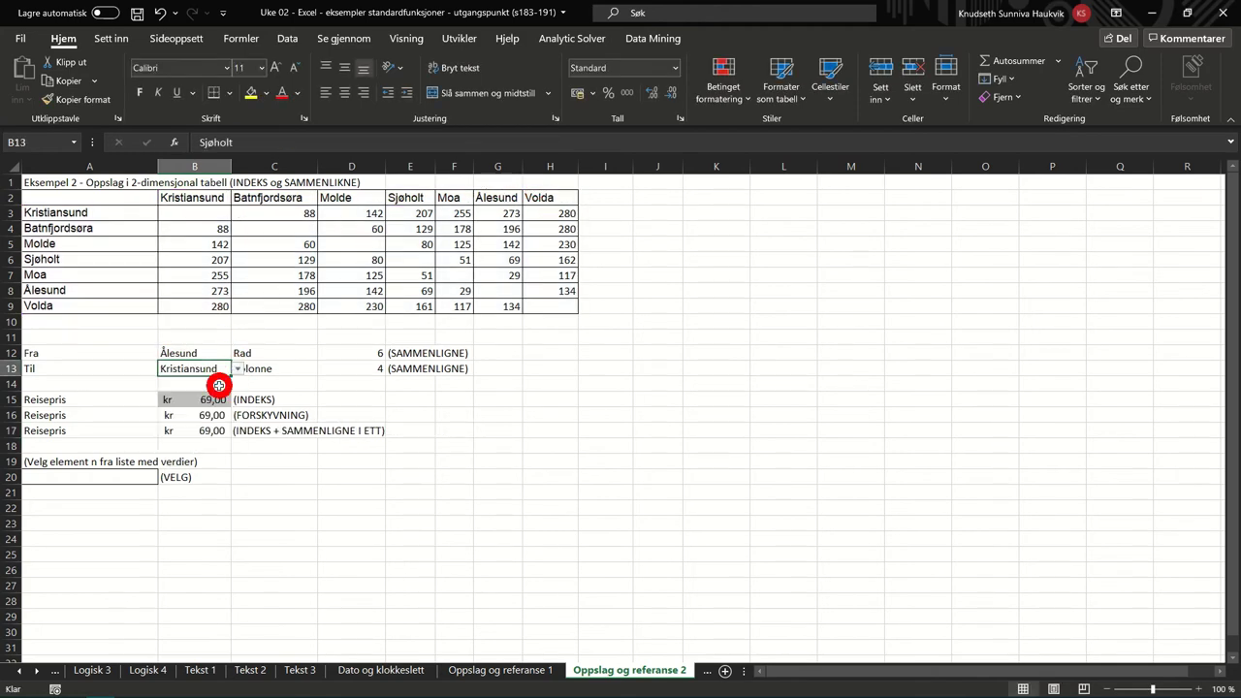
left_click(239, 369)
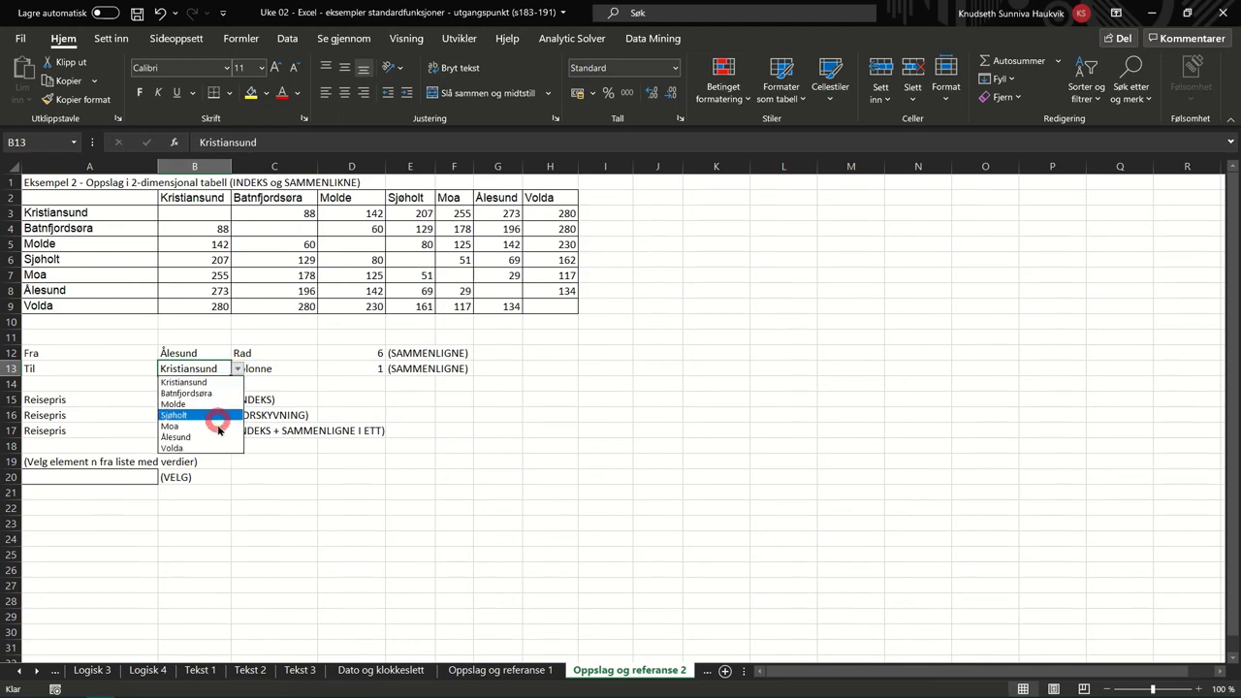
left_click(232, 416)
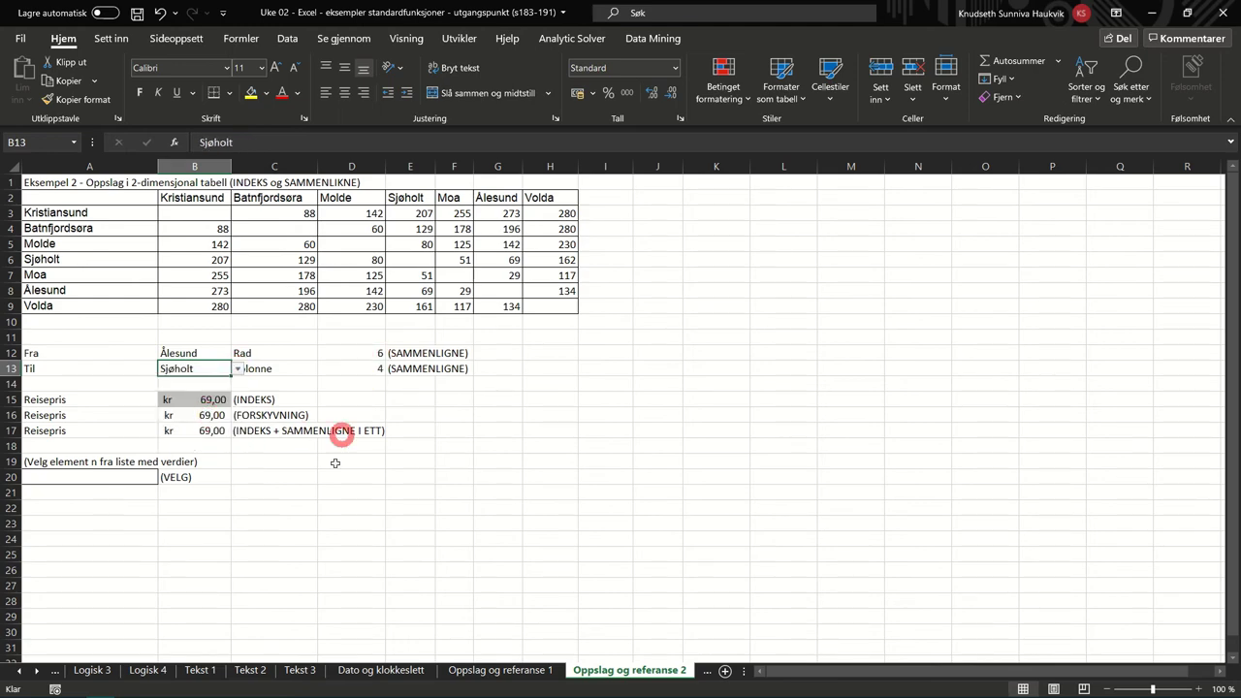
left_click(290, 491)
Step: Start a VELG formula in A20 with the column number in D13 as its index
left_click(124, 475)
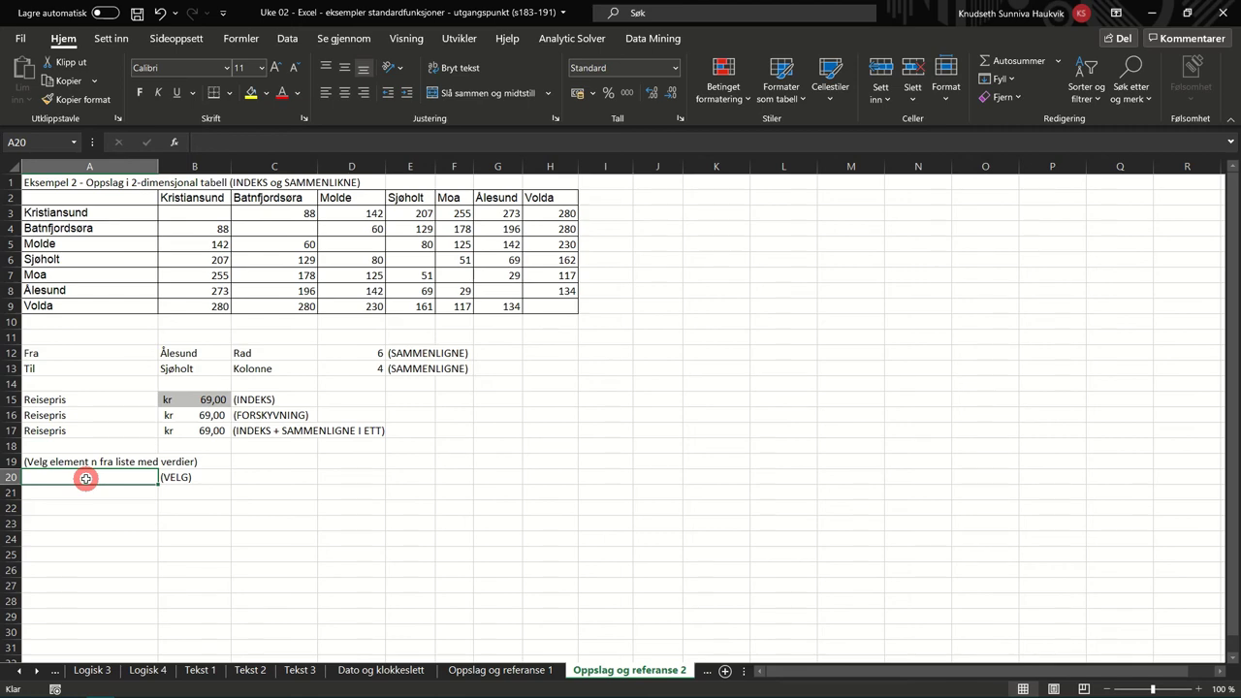
type("=velg")
key("Tab")
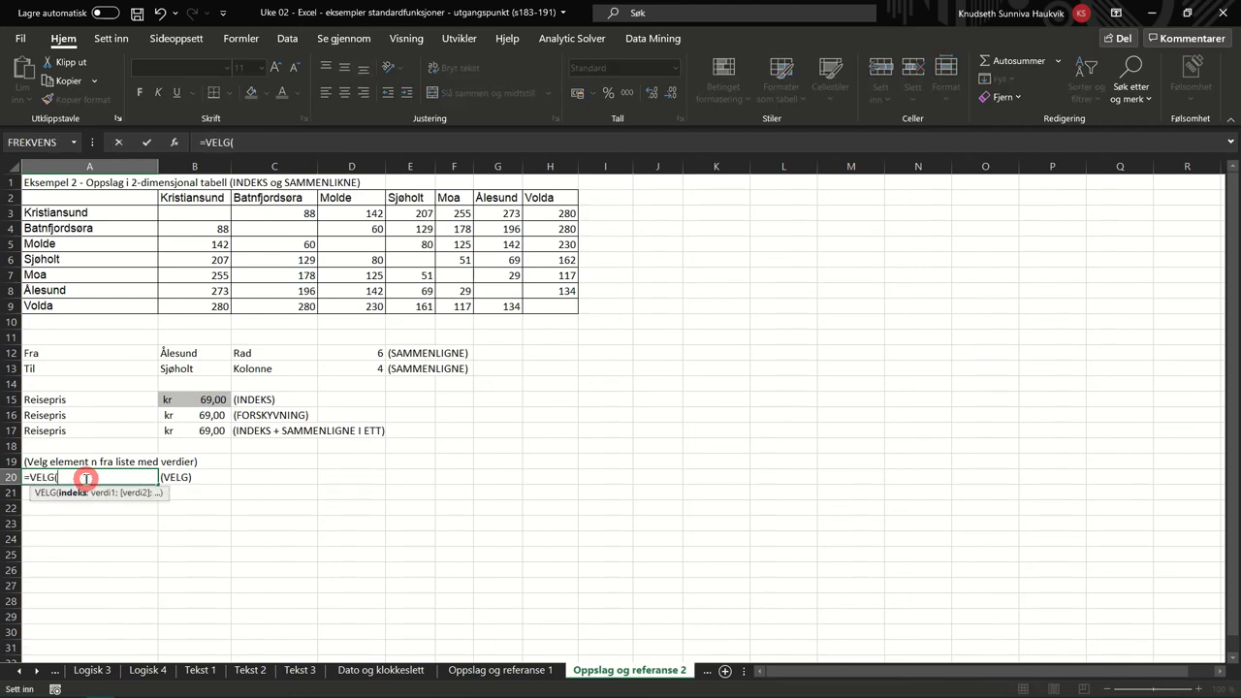
left_click(339, 366)
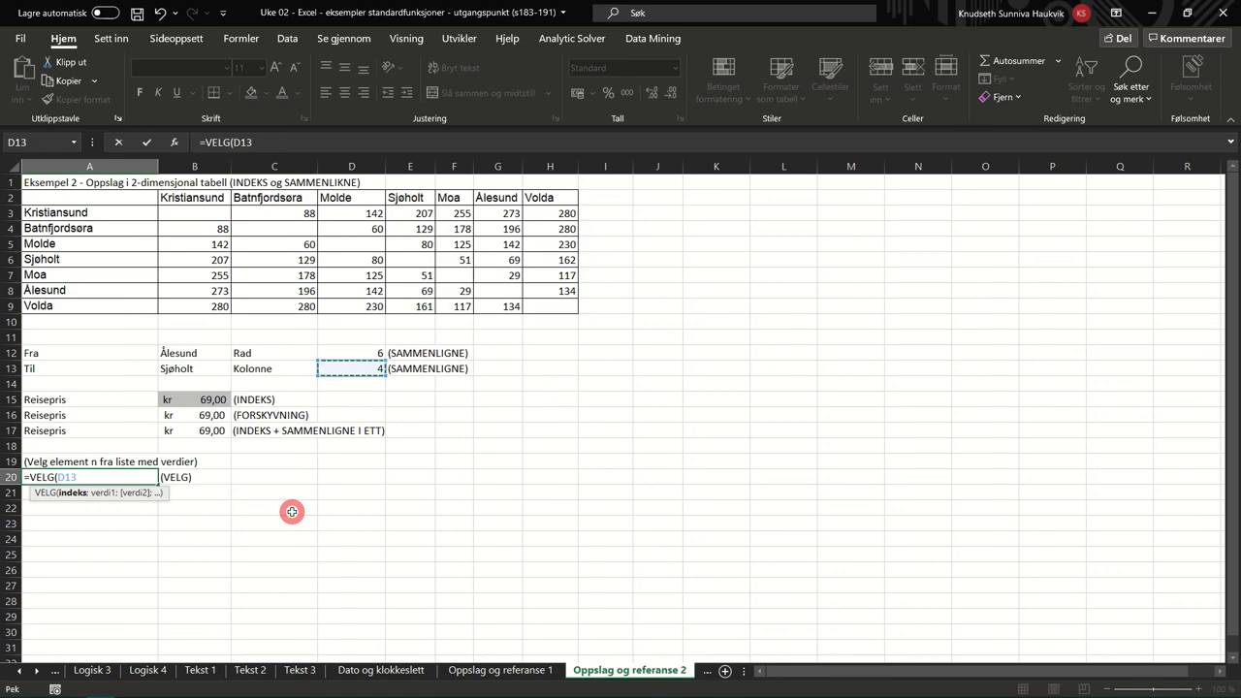
type(";")
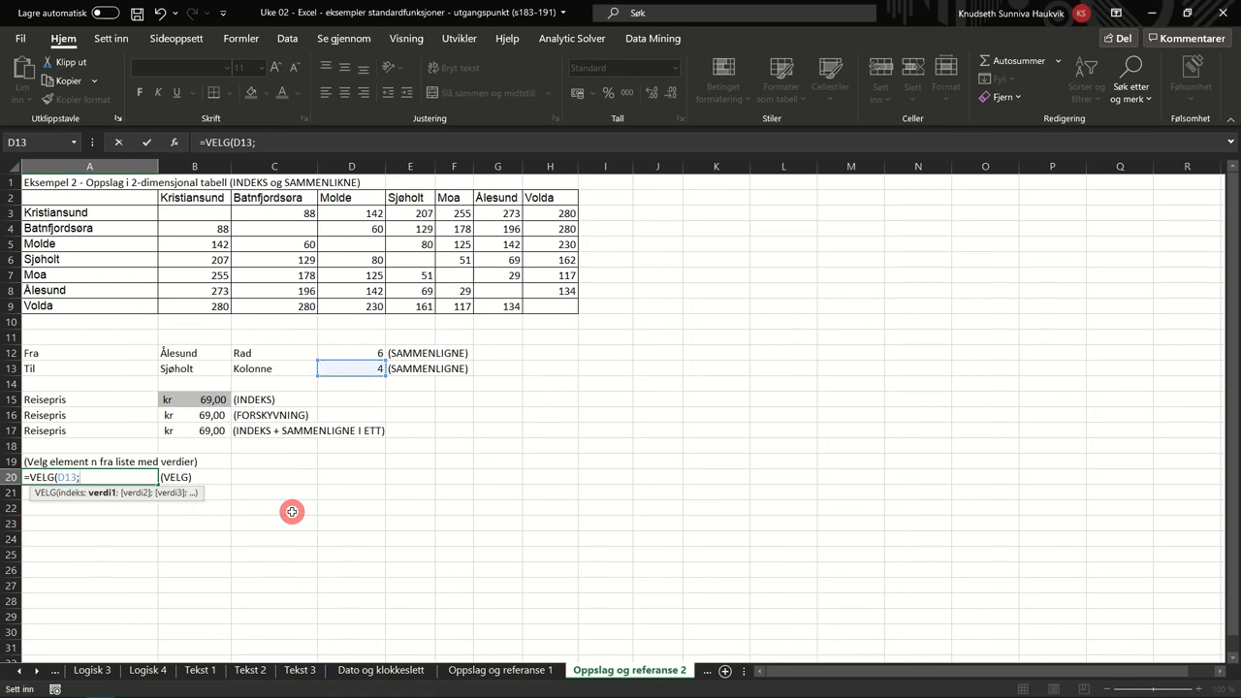
Step: Complete the VELG formula with the town headers B2;C2;D2;E2;F2;G2;H2 as its separate values
left_click(198, 198)
type(";")
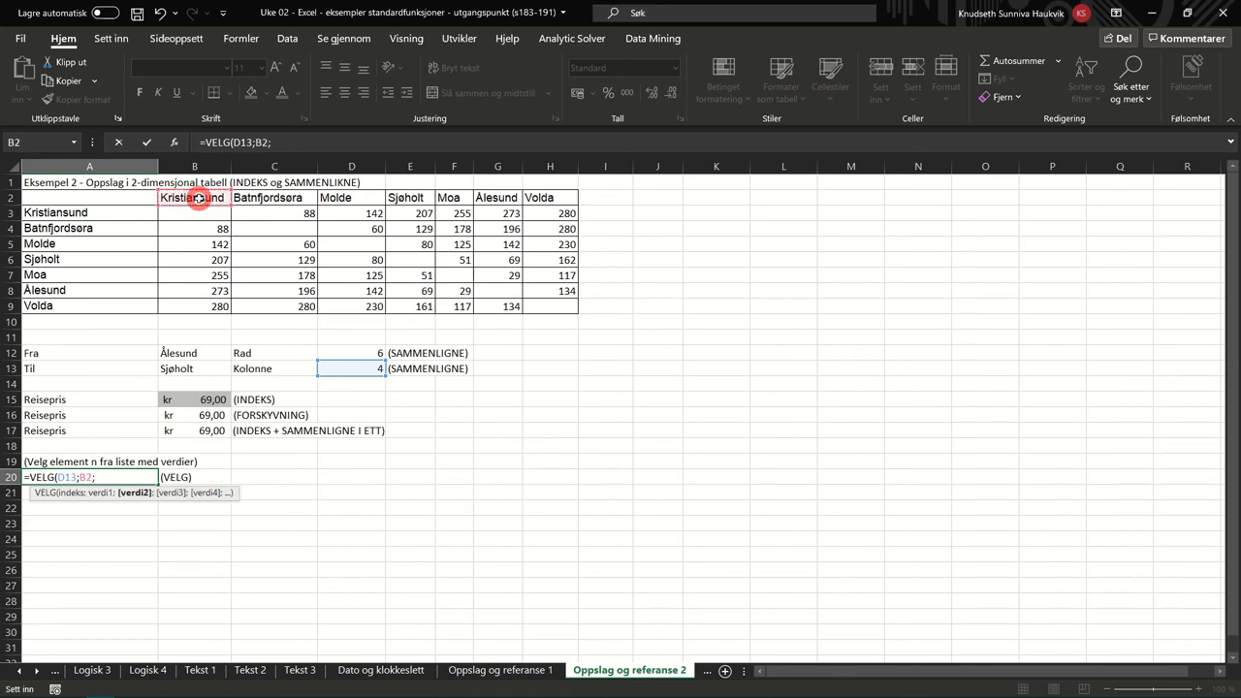
left_click(276, 198)
type(";")
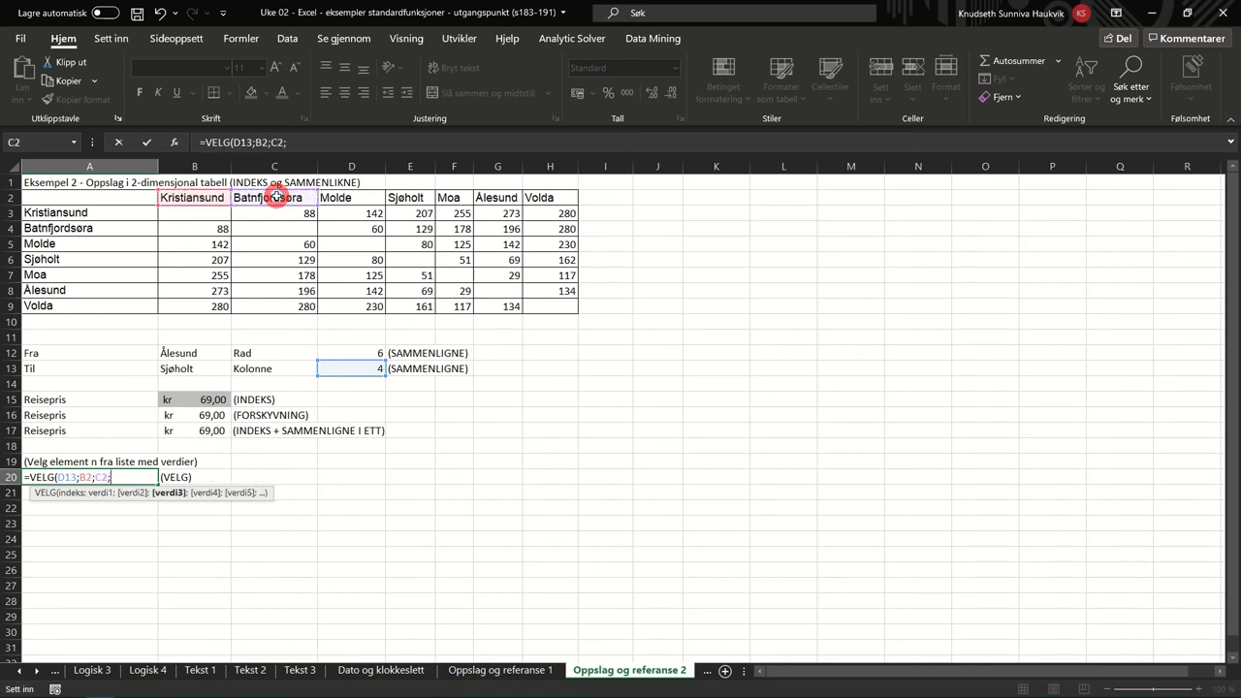
left_click(339, 198)
type(";")
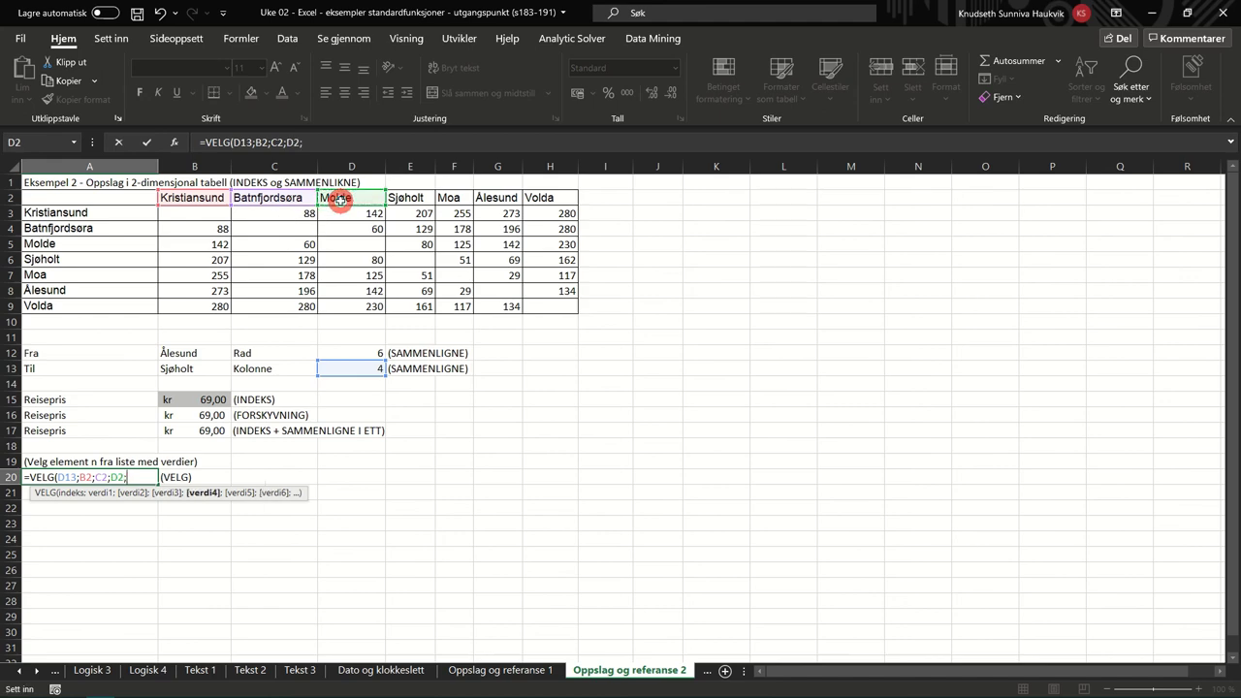
left_click(406, 198)
type(";")
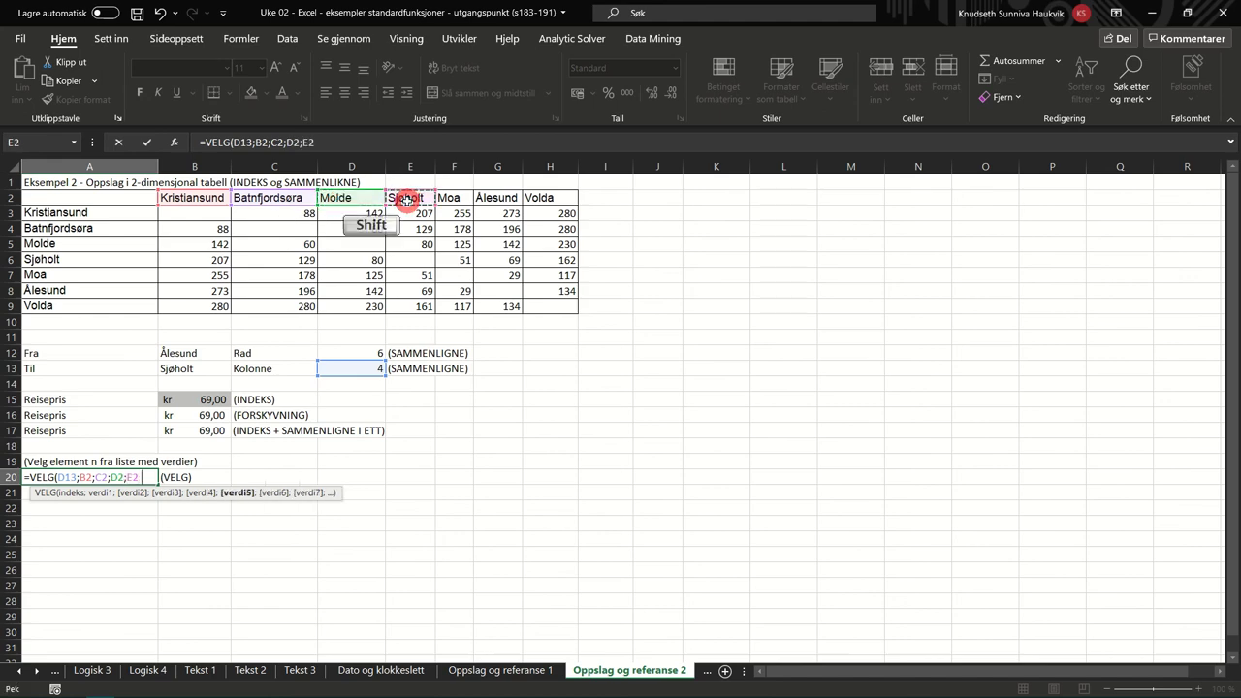
left_click(455, 197)
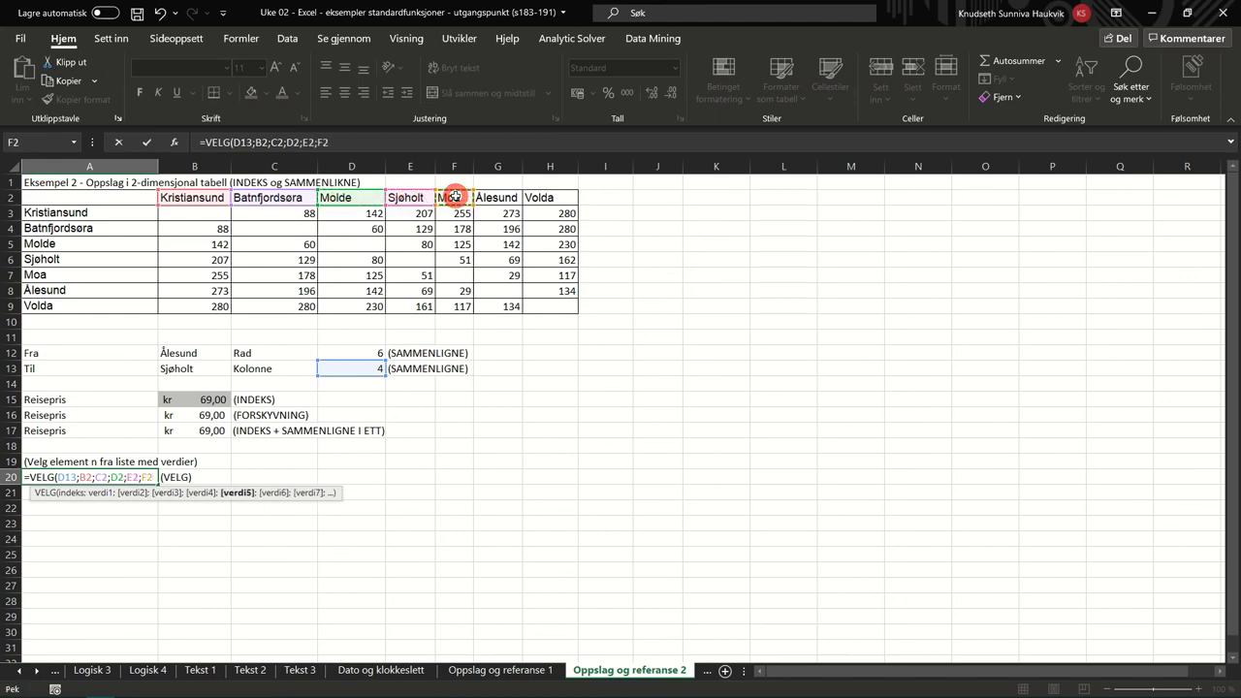
type(";")
left_click(513, 198)
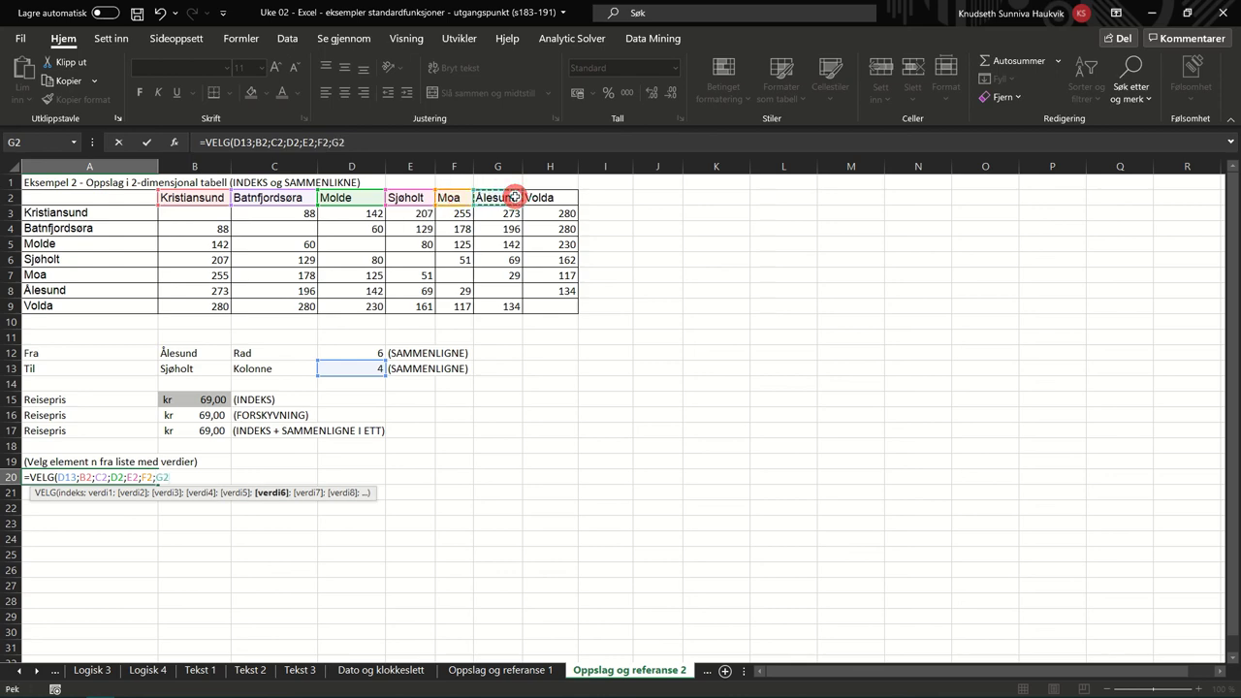
type(";")
left_click(530, 201)
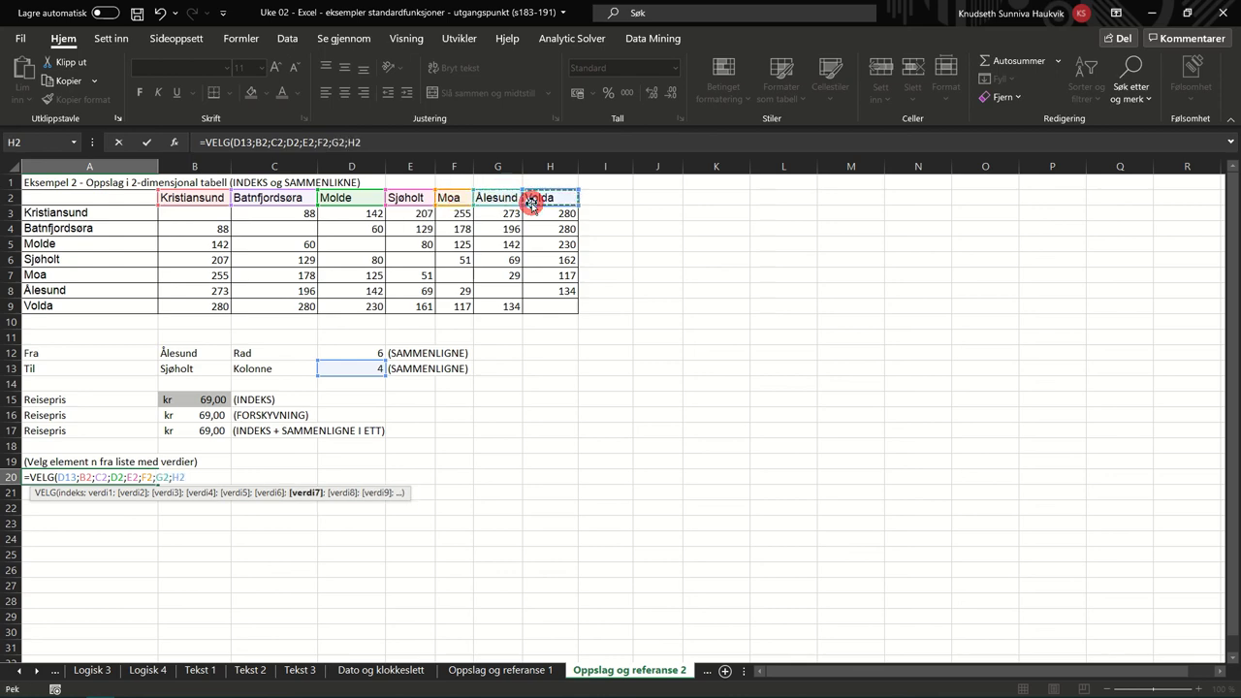
type(")")
key("Return")
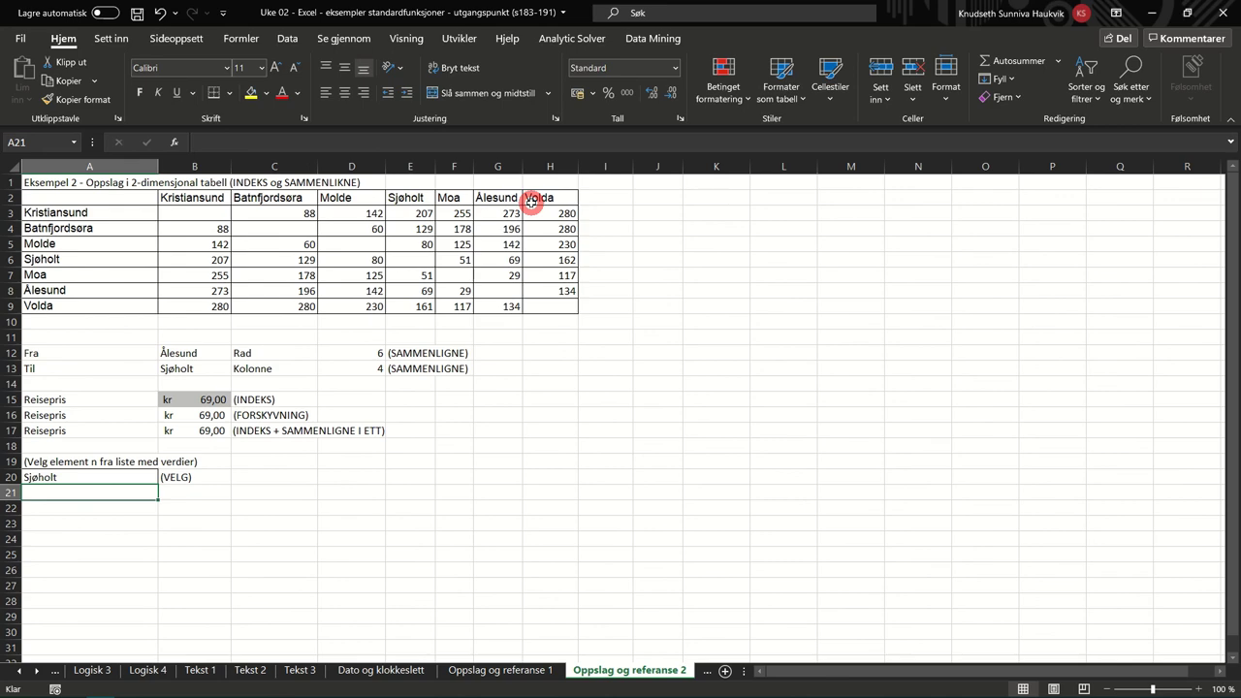